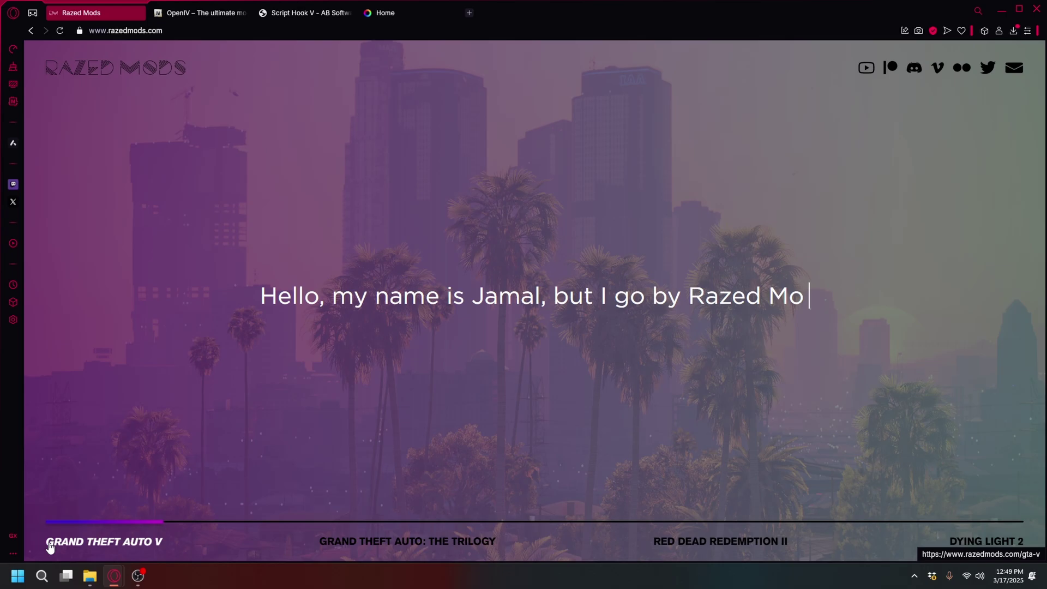
# Step: Go to the Grand Theft Auto V mods page and view NaturalVision Evolved's details
pyautogui.click(81, 545)
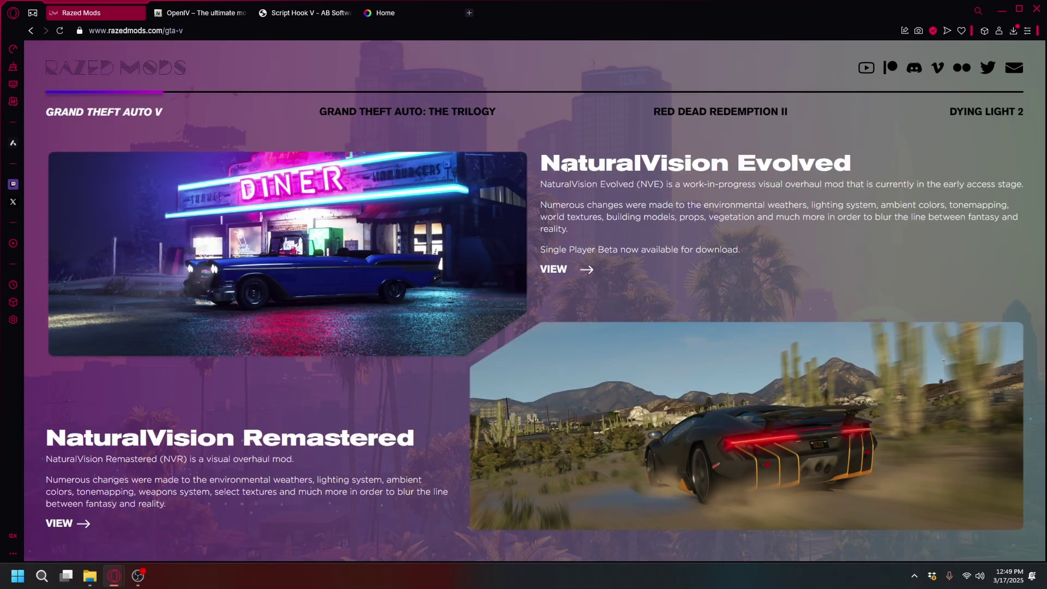
pyautogui.click(570, 272)
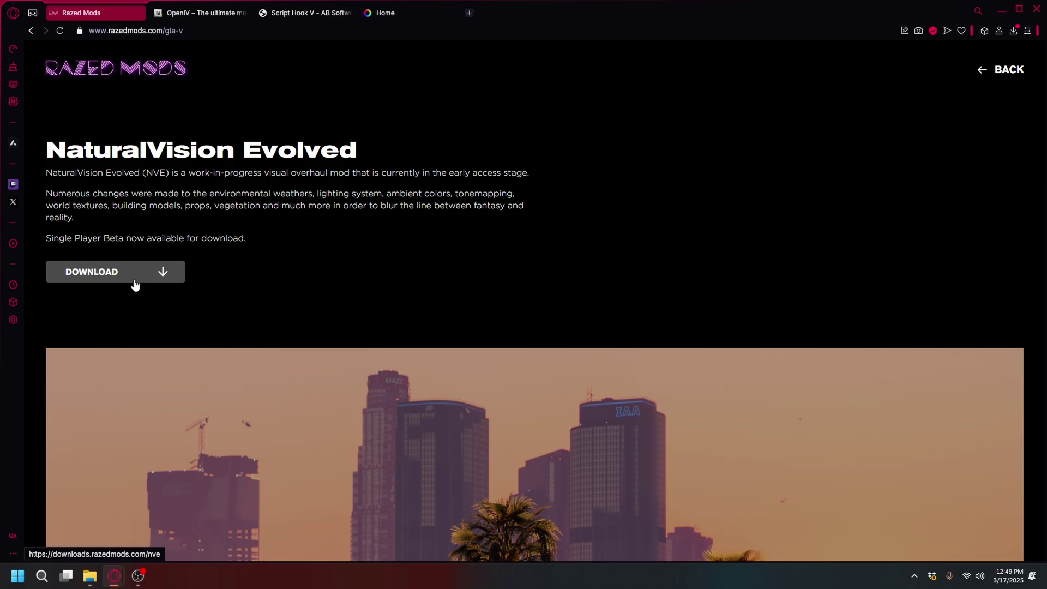
# Step: Download the OpenIV 4.1 installer from the OpenIV website
pyautogui.click(122, 283)
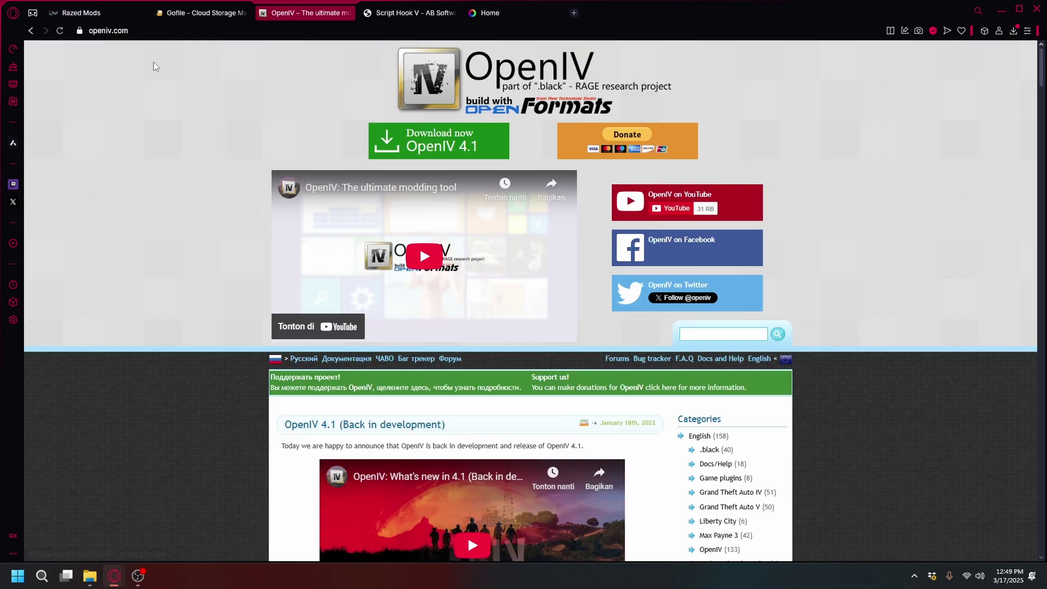
pyautogui.click(85, 32)
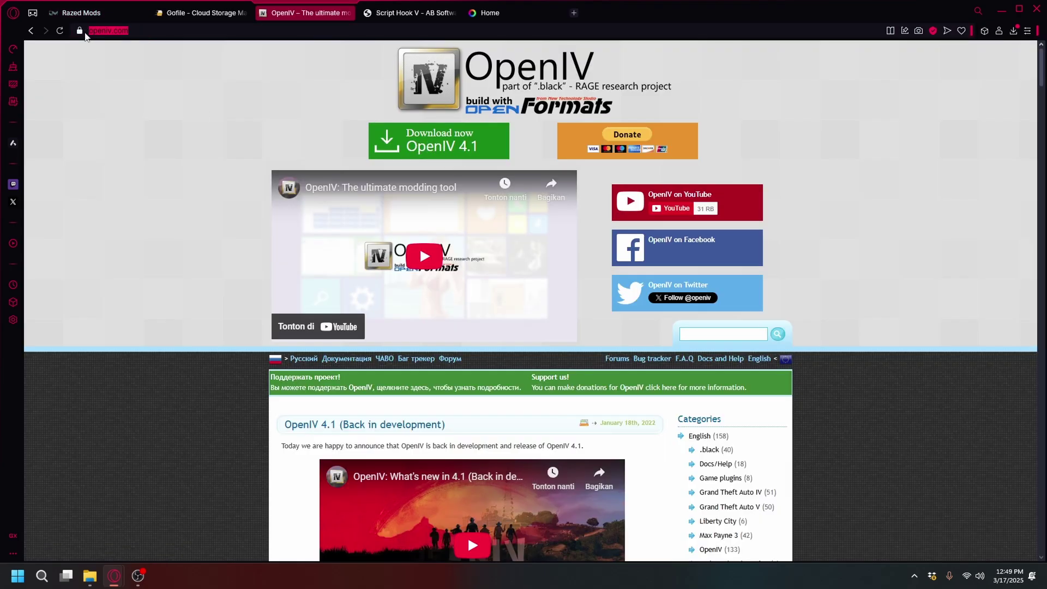
pyautogui.click(205, 105)
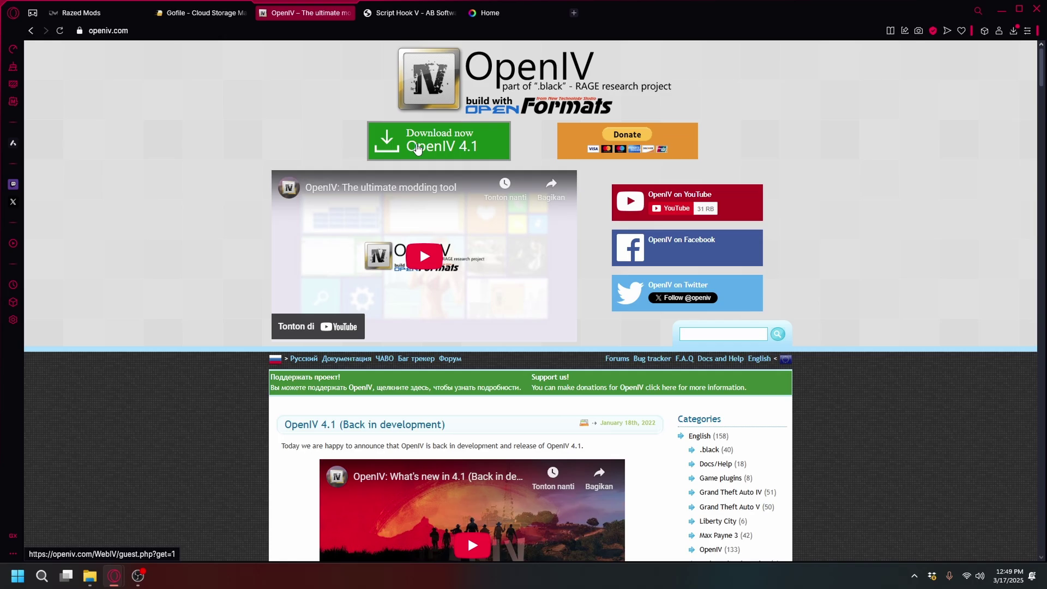
pyautogui.click(418, 149)
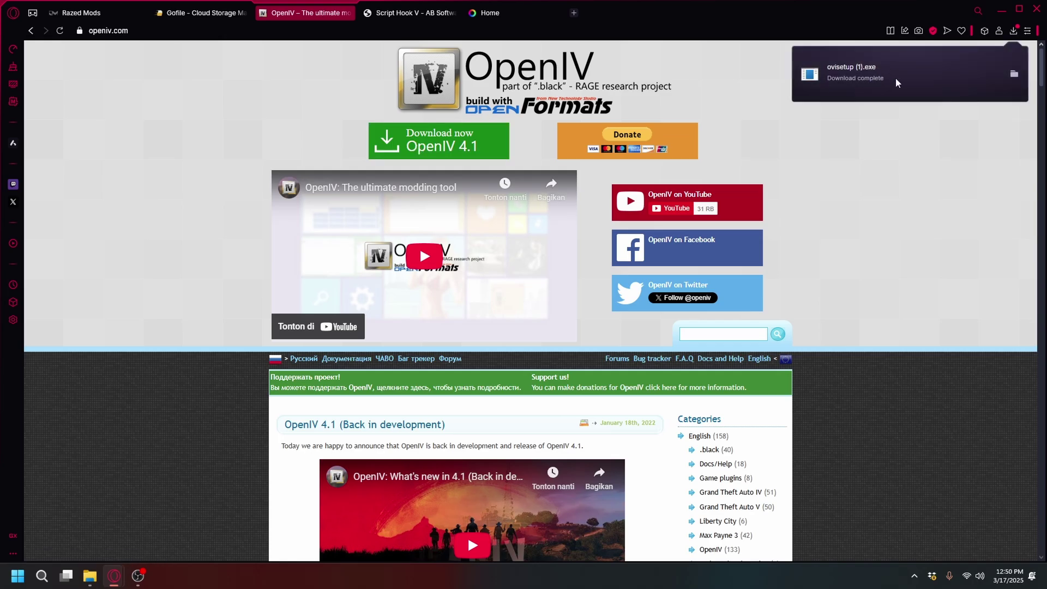
# Step: Download the Script Hook V archive, then head to the ReShade download section
pyautogui.click(409, 12)
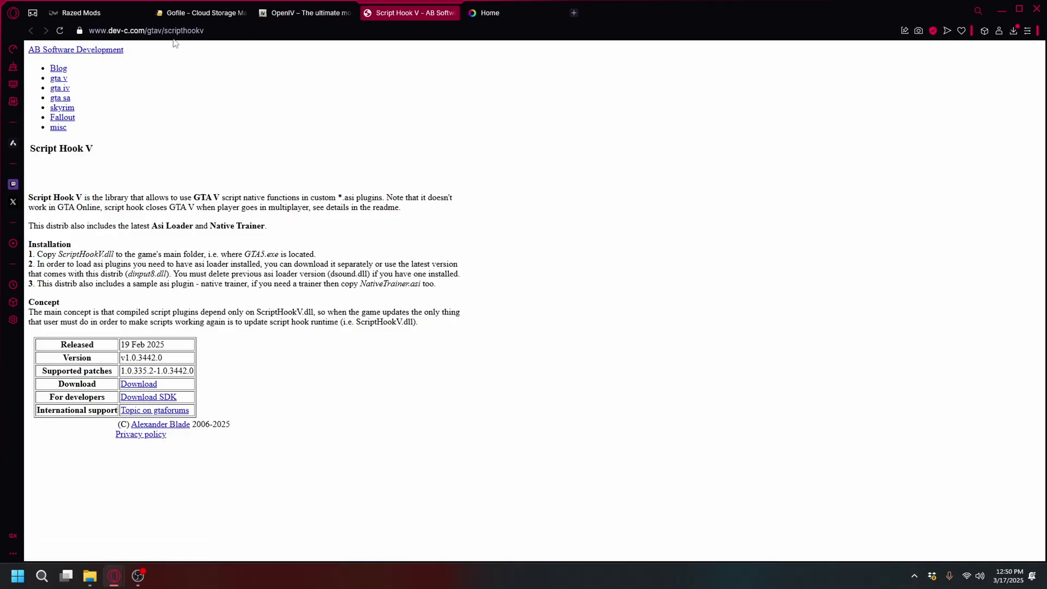
pyautogui.click(146, 386)
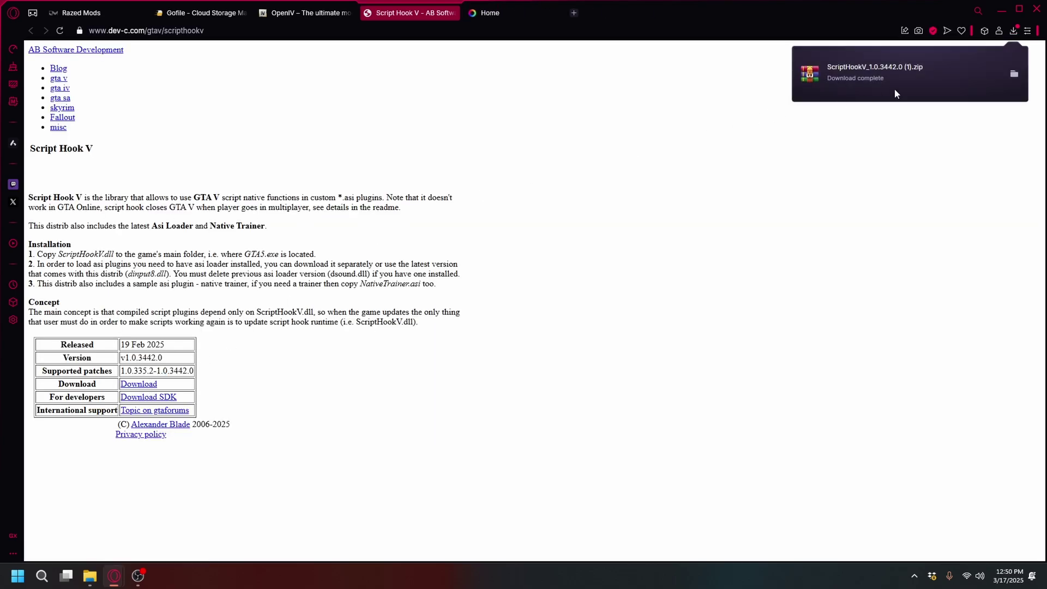
pyautogui.hotkey('ctrl', 'Tab')
pyautogui.moveTo(479, 142); pyautogui.dragTo(572, 130)
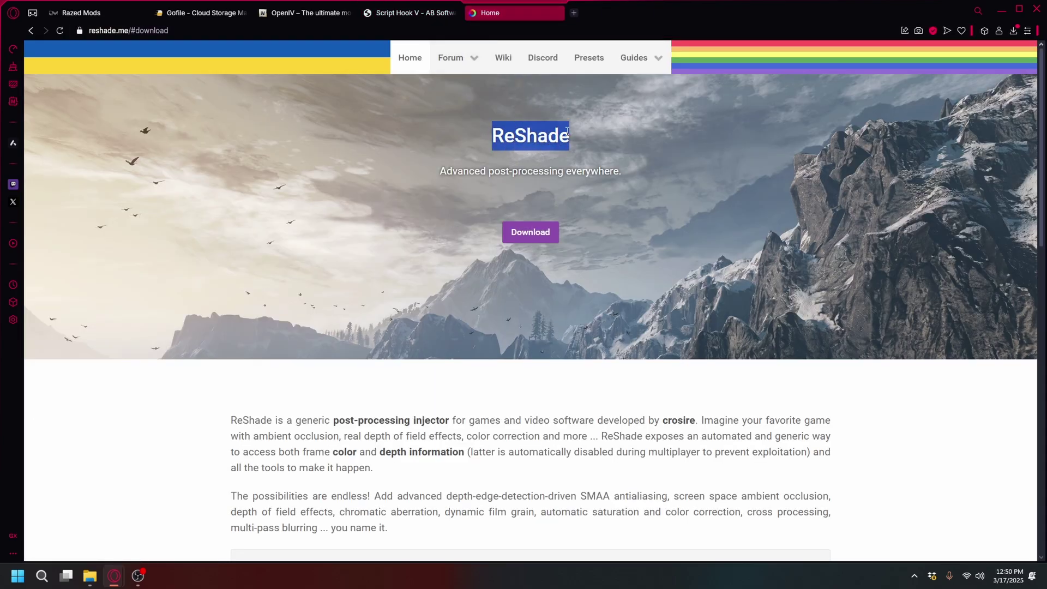
pyautogui.click(530, 239)
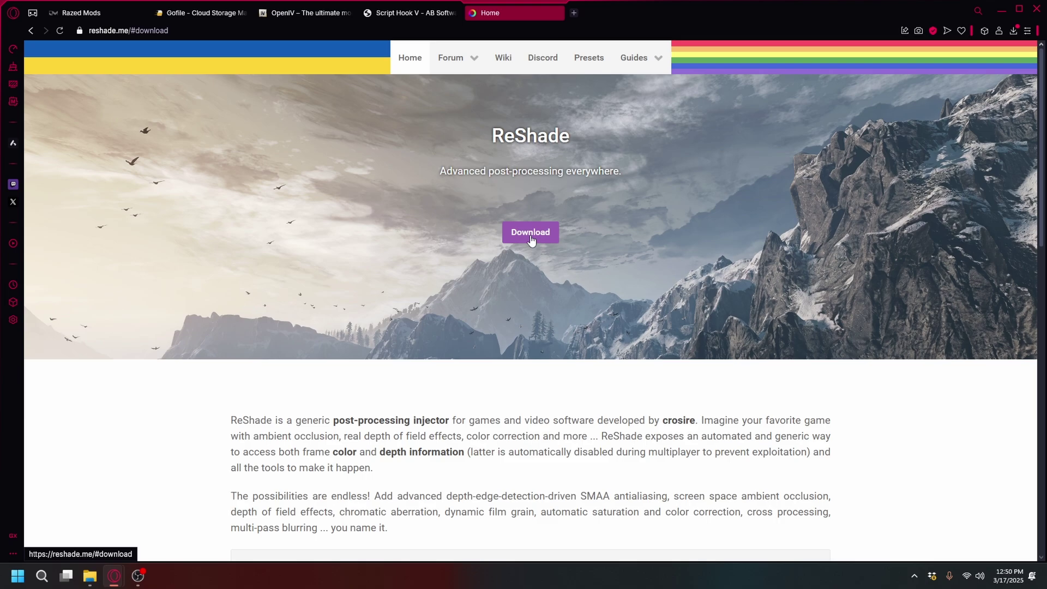
pyautogui.click(529, 237)
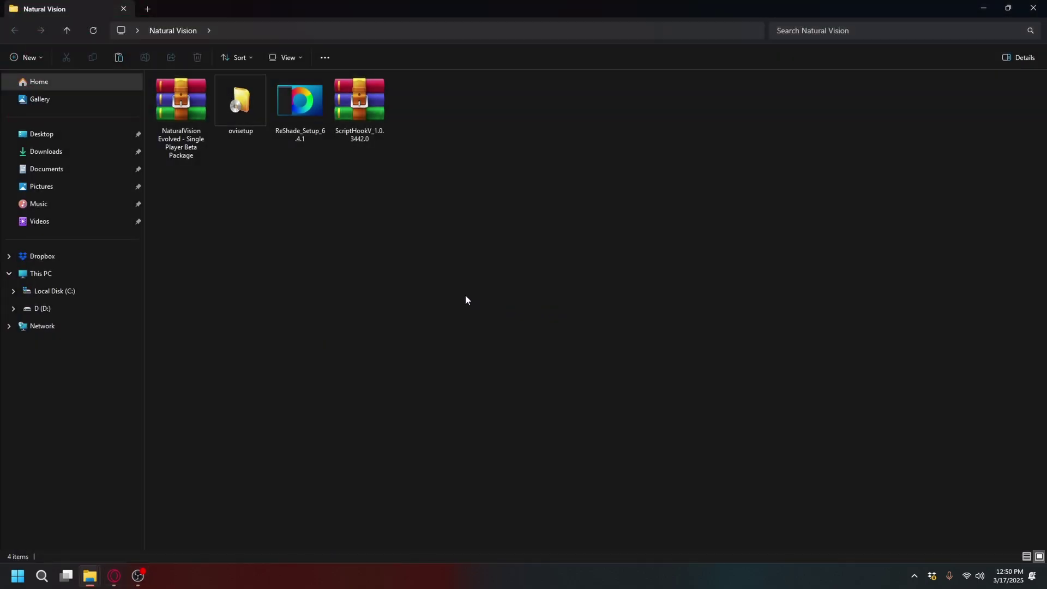
# Step: Select the four downloaded files, then open Grand Theft Auto V's Manage options in Epic Games Launcher
pyautogui.moveTo(439, 206); pyautogui.dragTo(176, 76)
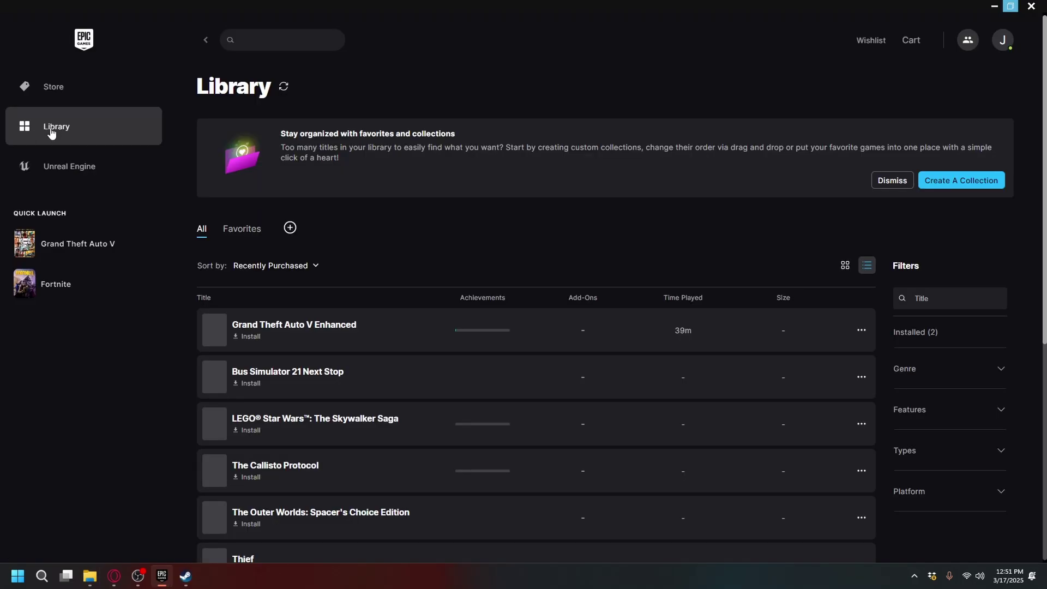
pyautogui.scroll(-5, 857, 344)
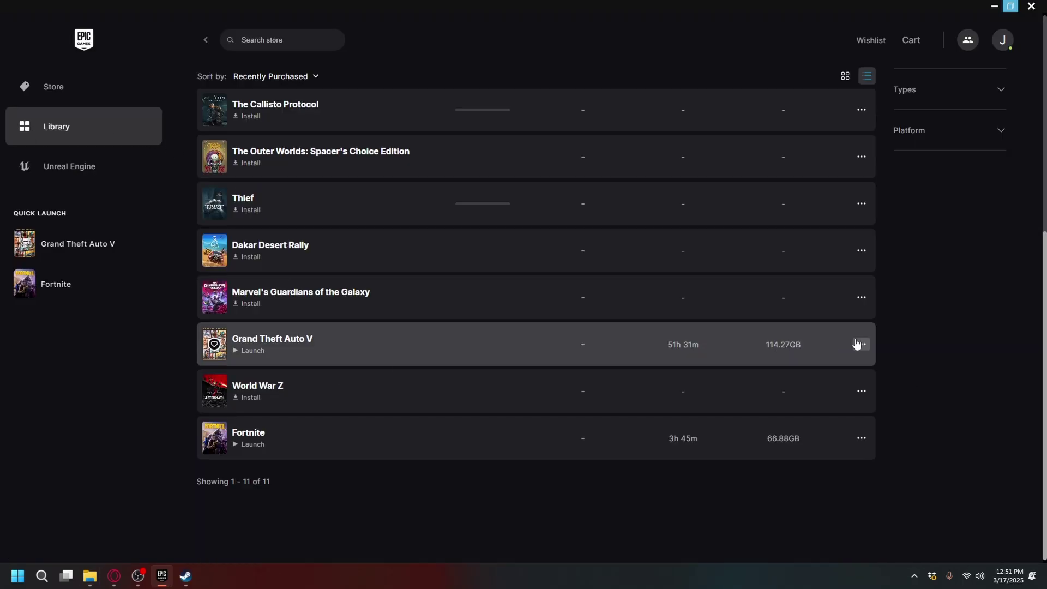
pyautogui.click(861, 345)
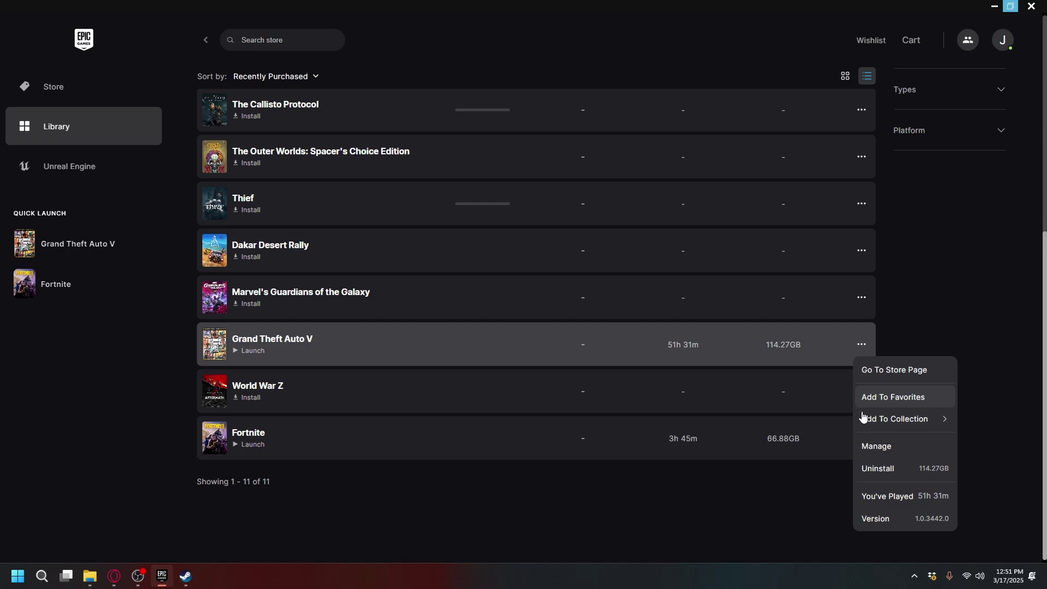
pyautogui.click(881, 449)
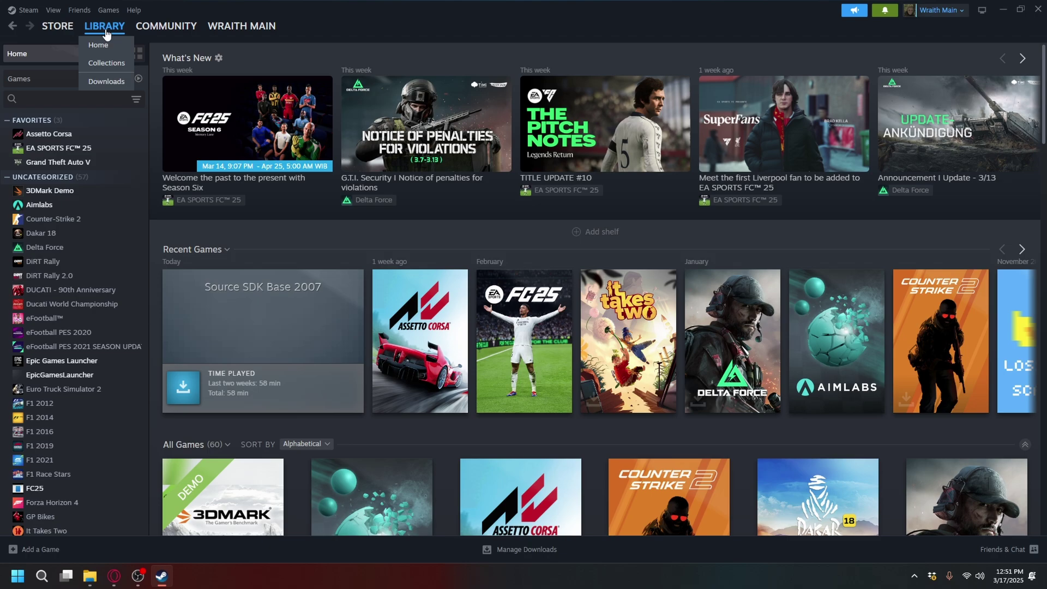
# Step: Browse Grand Theft Auto V's local files from the Steam library sidebar
pyautogui.rightClick(42, 163)
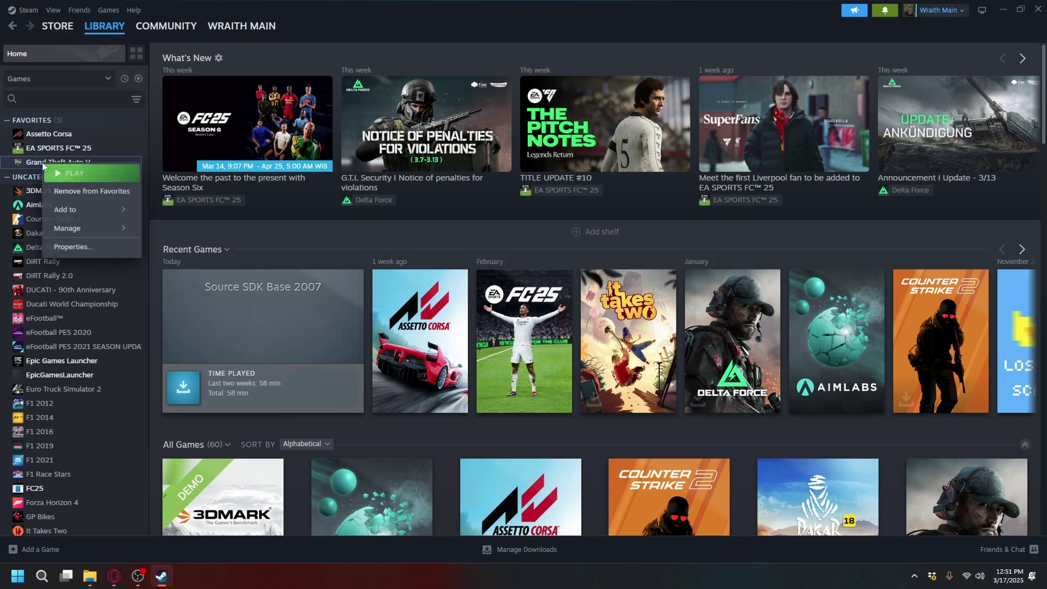
pyautogui.moveTo(67, 228)
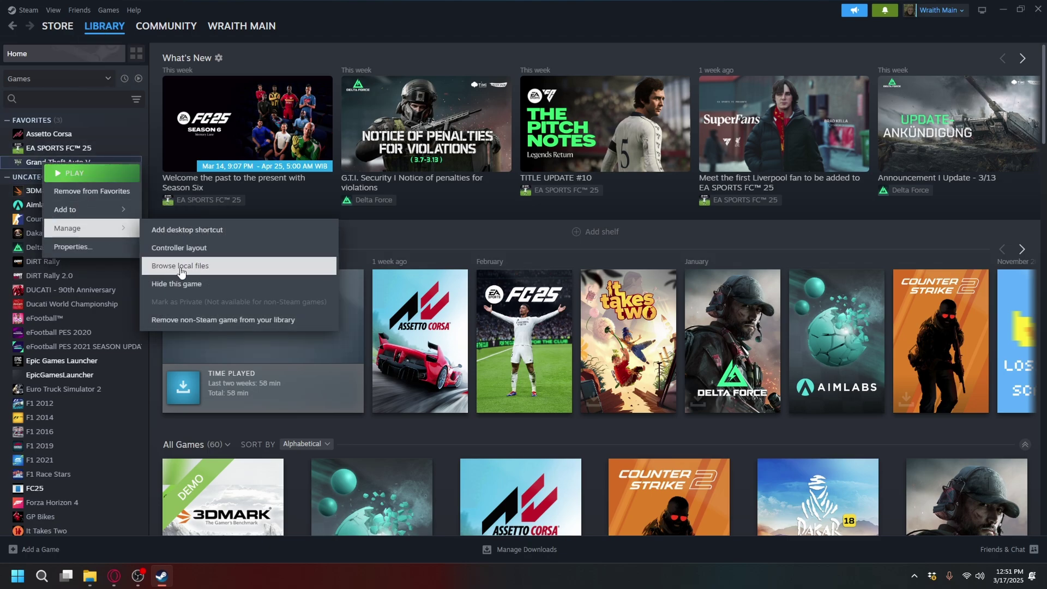
pyautogui.click(205, 274)
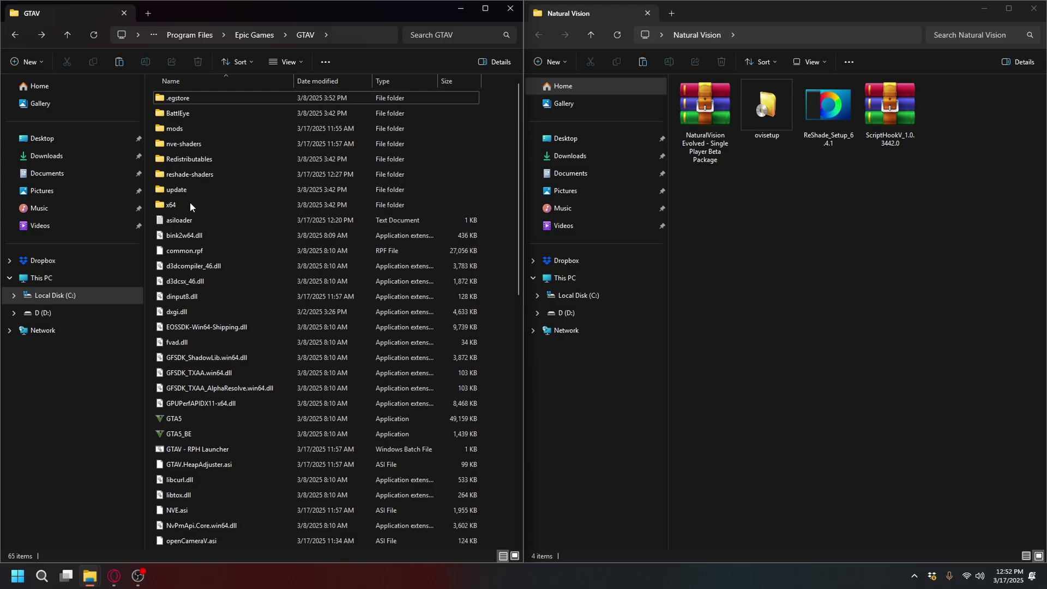
# Step: Open the Script Hook V archive and enter its bin folder in WinRAR
pyautogui.click(807, 244)
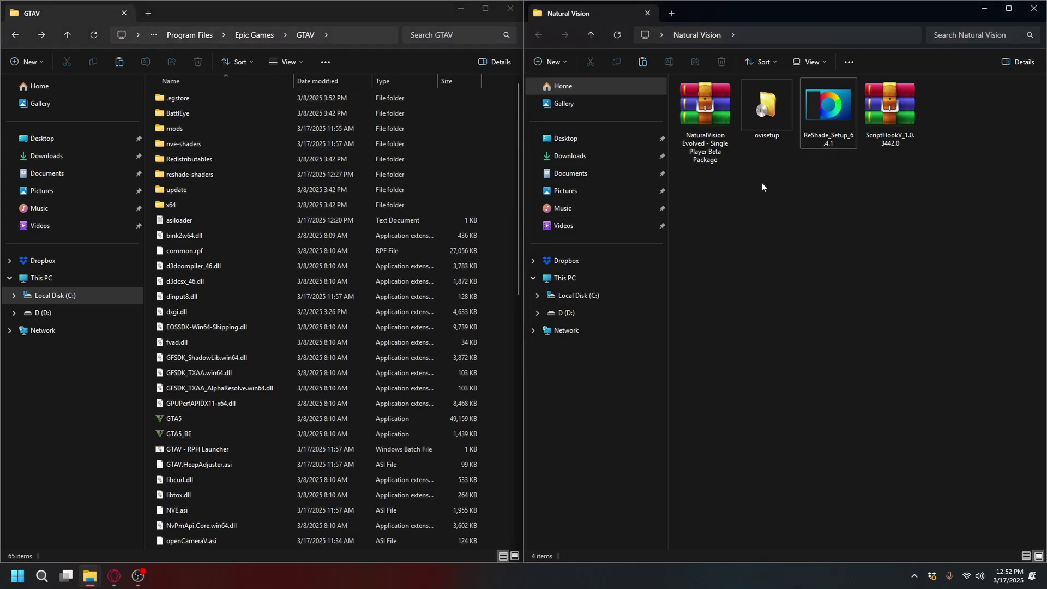
pyautogui.doubleClick(887, 119)
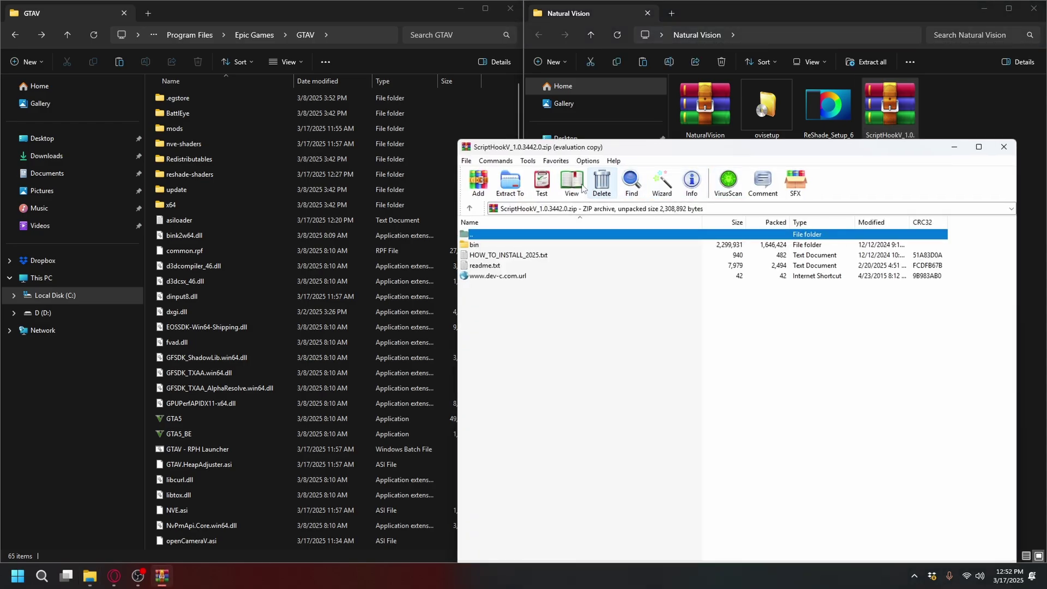
pyautogui.click(541, 214)
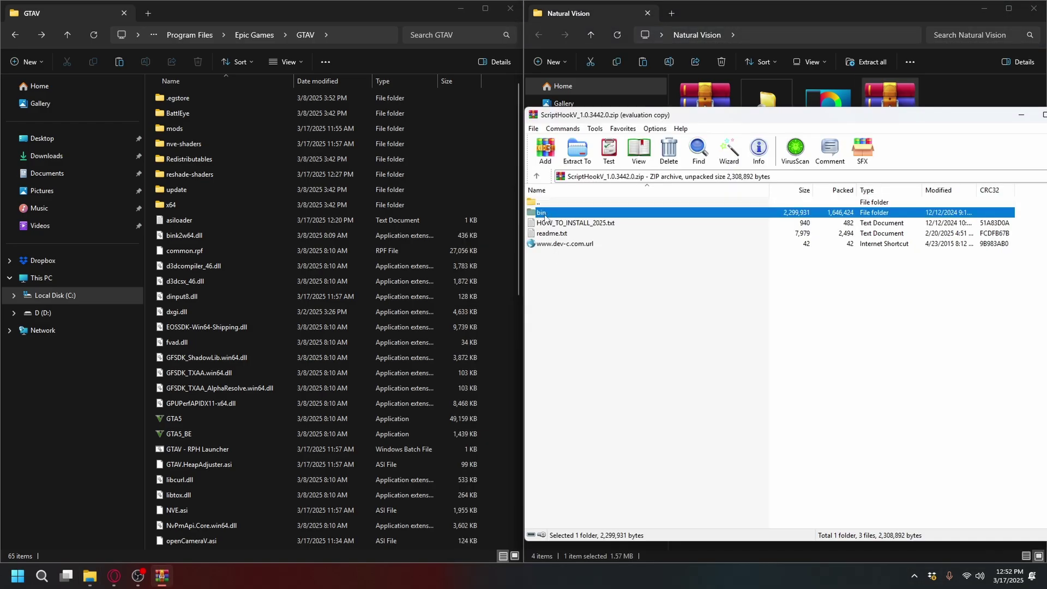
pyautogui.doubleClick(543, 215)
# Step: Copy the four Script Hook V files into the GTAV folder, replacing existing copies
pyautogui.moveTo(576, 281)
pyautogui.mouseDown()
pyautogui.moveTo(556, 216)
pyautogui.moveTo(537, 237)
pyautogui.mouseUp()
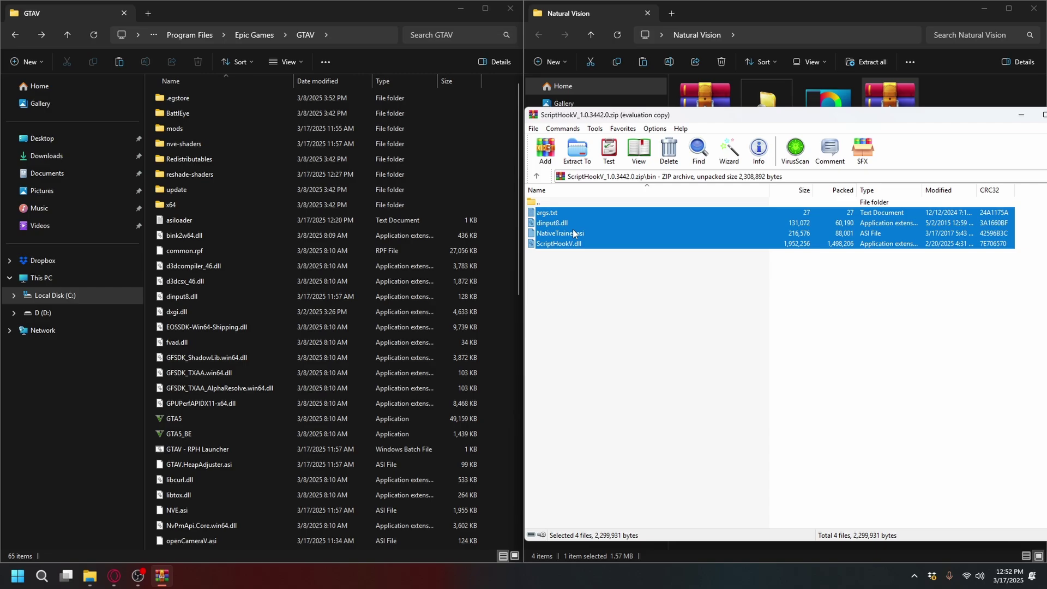
pyautogui.moveTo(489, 178); pyautogui.dragTo(494, 200)
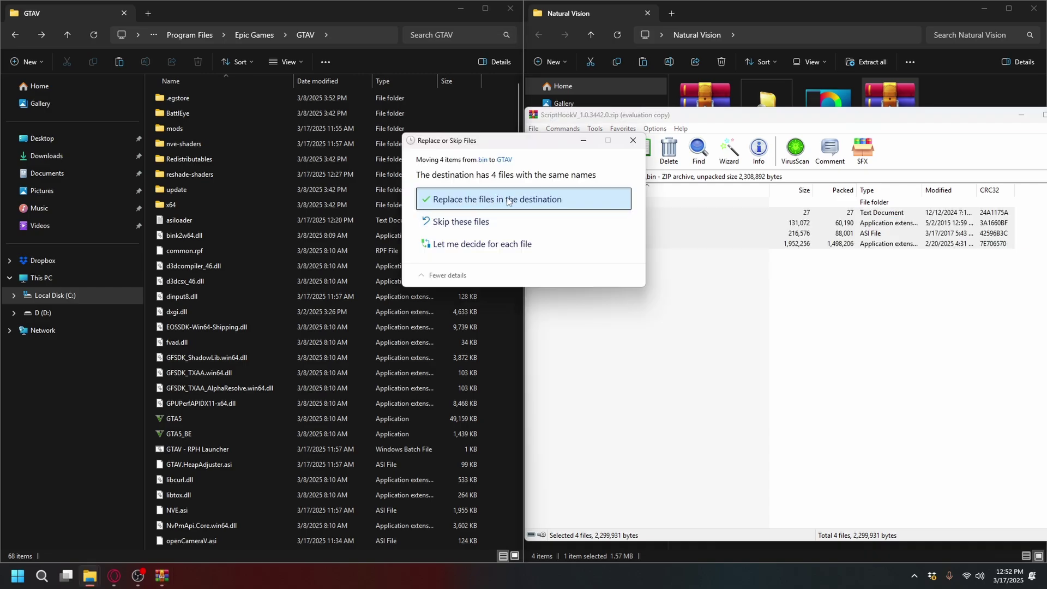
pyautogui.click(468, 202)
# Step: Close the archive, launch ReShade setup and browse for the game executable
pyautogui.hotkey('alt', 'F4')
pyautogui.click(830, 135)
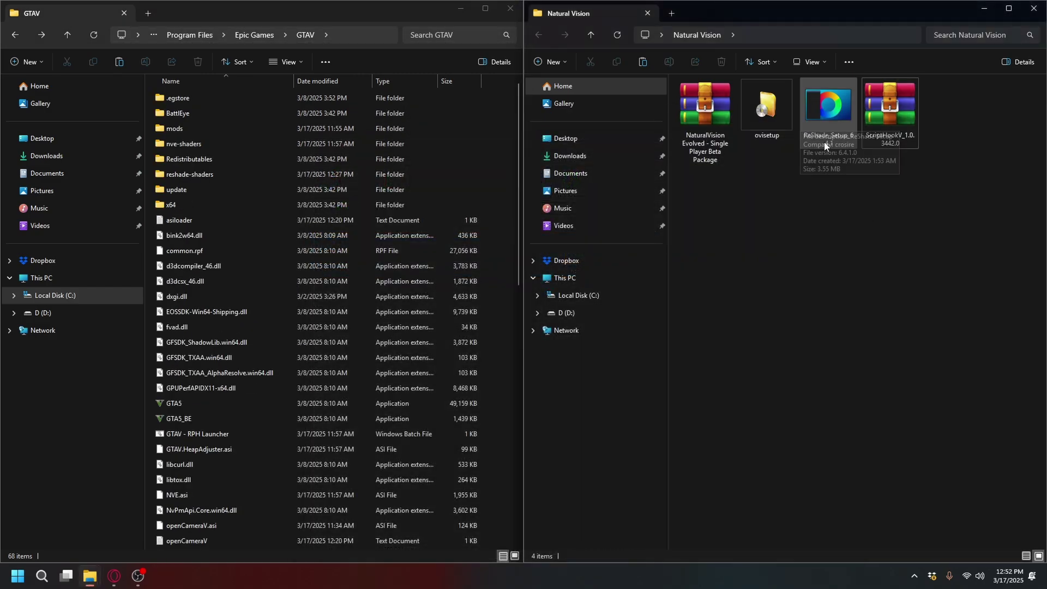
pyautogui.doubleClick(827, 118)
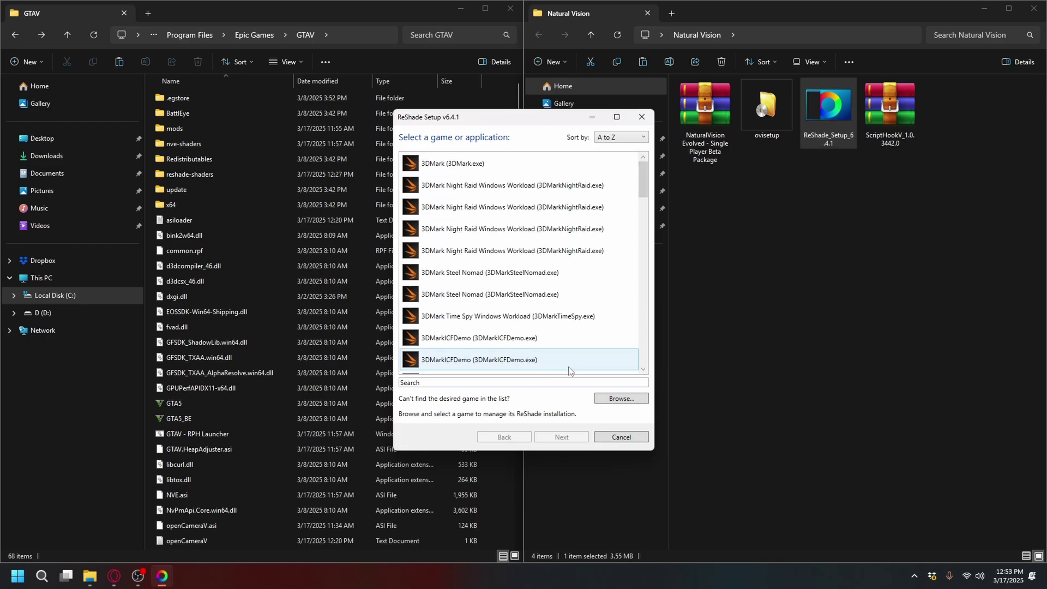
pyautogui.click(616, 399)
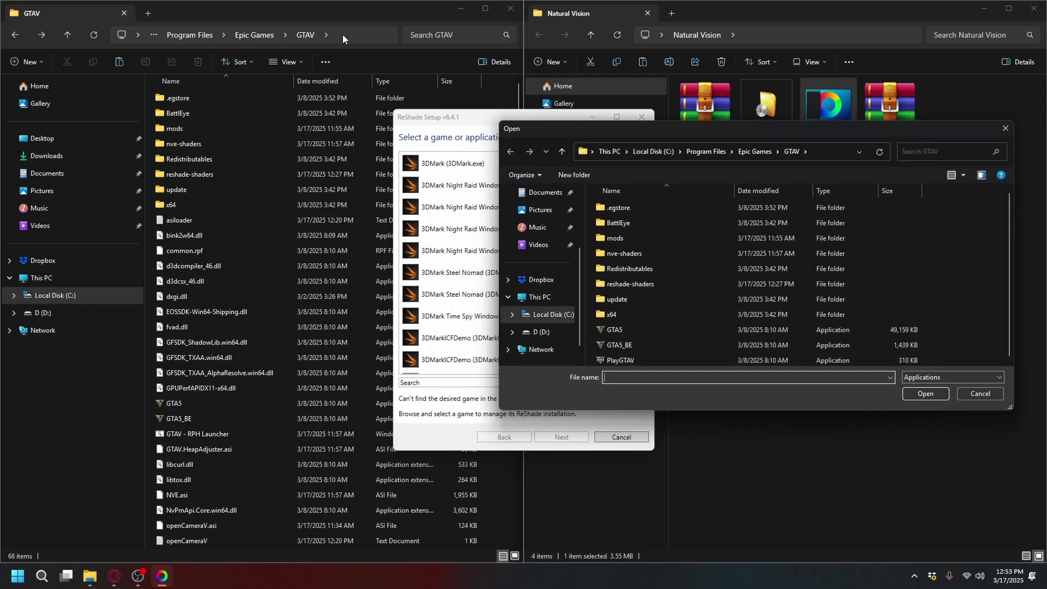
# Step: Copy the GTAV folder path from Explorer and paste it into the open-file dialog
pyautogui.click(343, 33)
pyautogui.rightClick(221, 37)
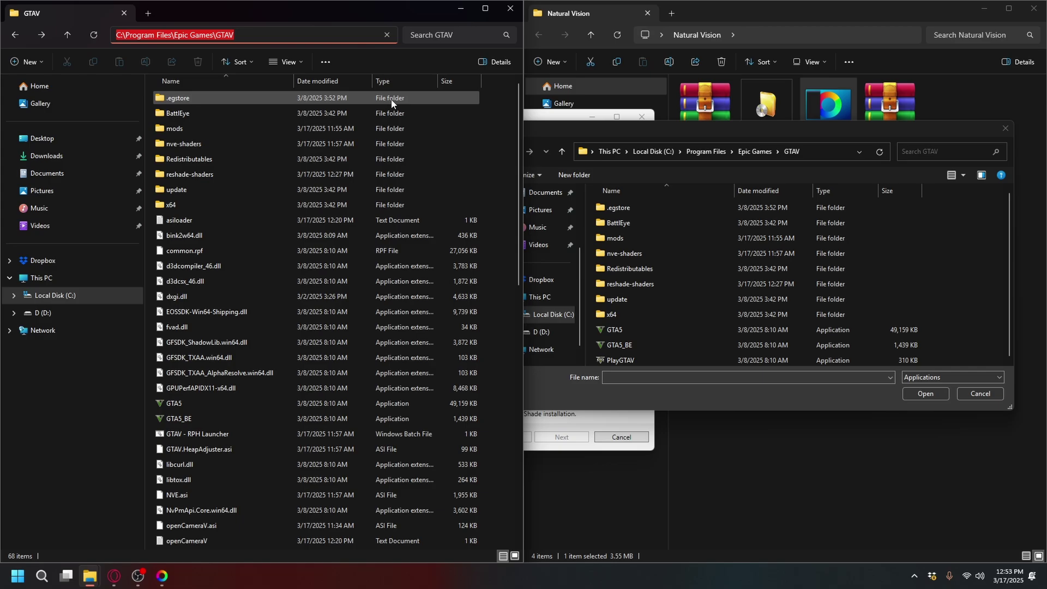
pyautogui.click(249, 63)
pyautogui.click(736, 151)
pyautogui.rightClick(817, 152)
pyautogui.click(842, 203)
pyautogui.press('Return')
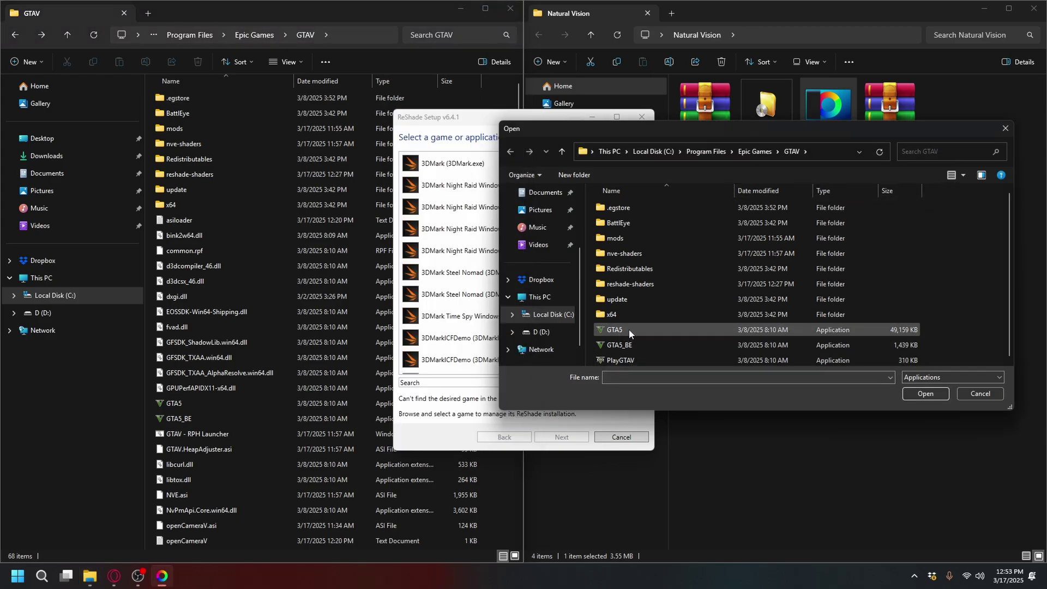
# Step: Select GTA5.exe as the game and accept DirectX 10/11/12 as the rendering API
pyautogui.click(629, 329)
pyautogui.click(925, 395)
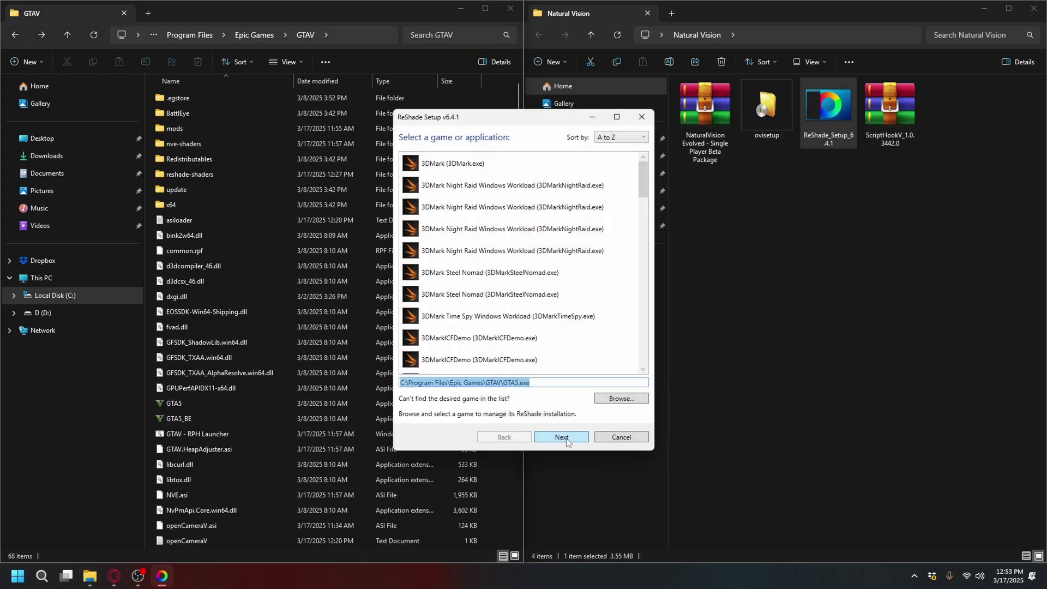
pyautogui.click(562, 437)
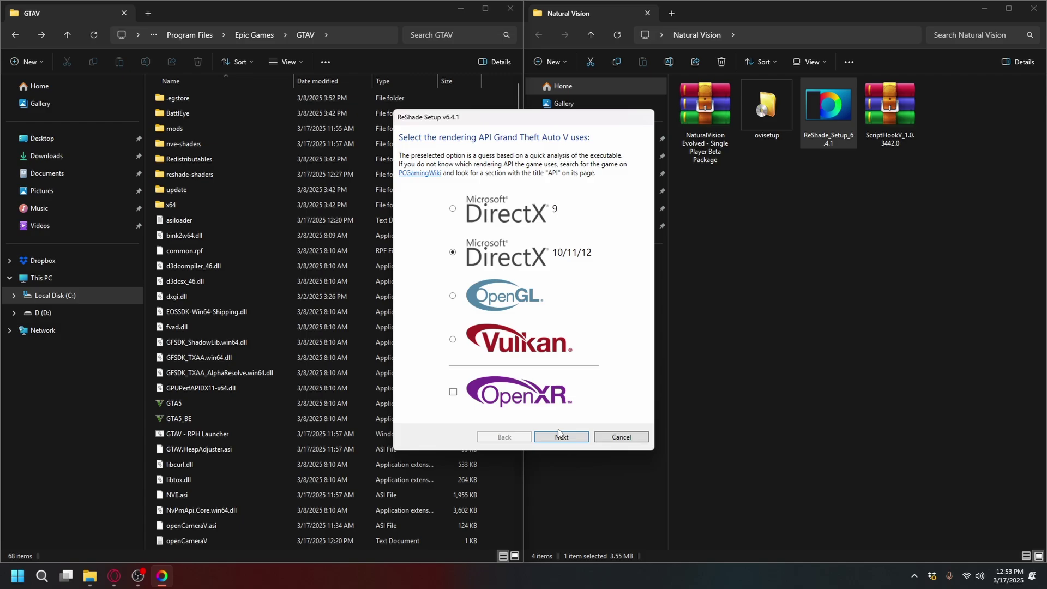
pyautogui.click(560, 434)
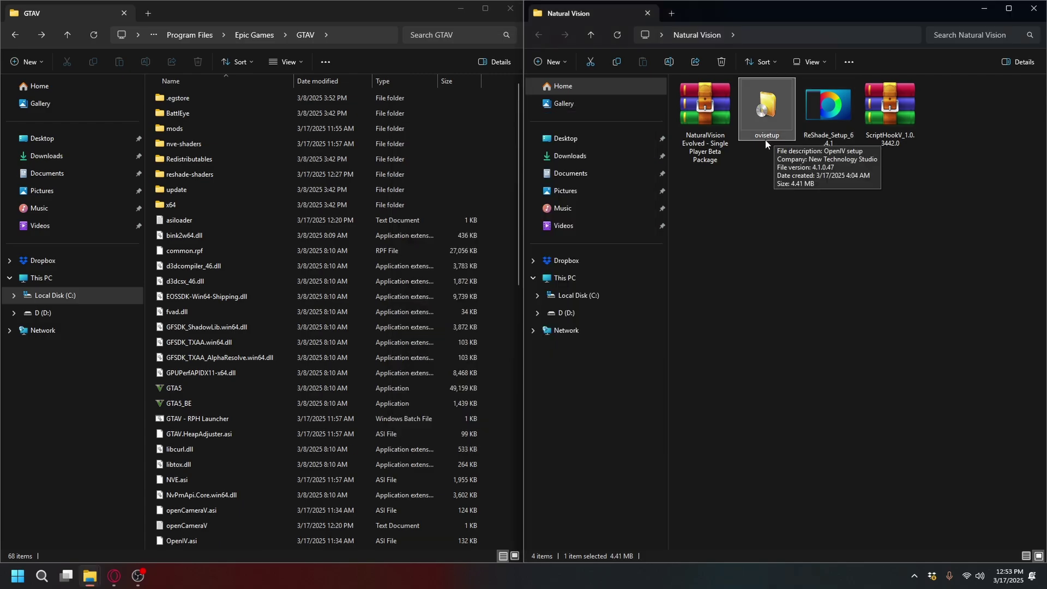
# Step: Run ovisetup in English, accept the license, and agree to the 20.4 MB OpenIV download
pyautogui.doubleClick(759, 129)
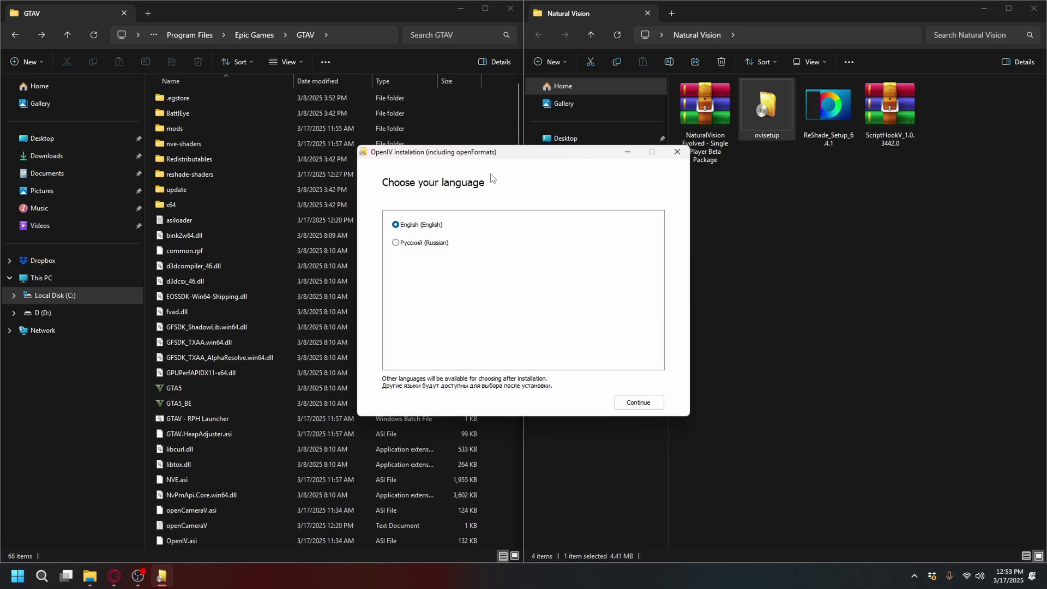
pyautogui.click(638, 403)
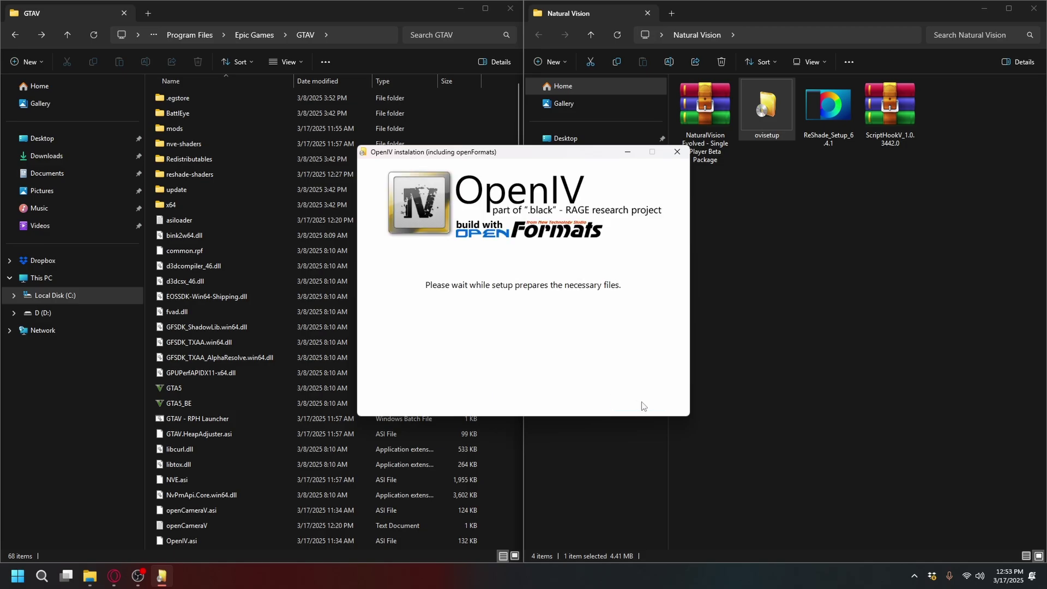
pyautogui.scroll(-10, 660, 376)
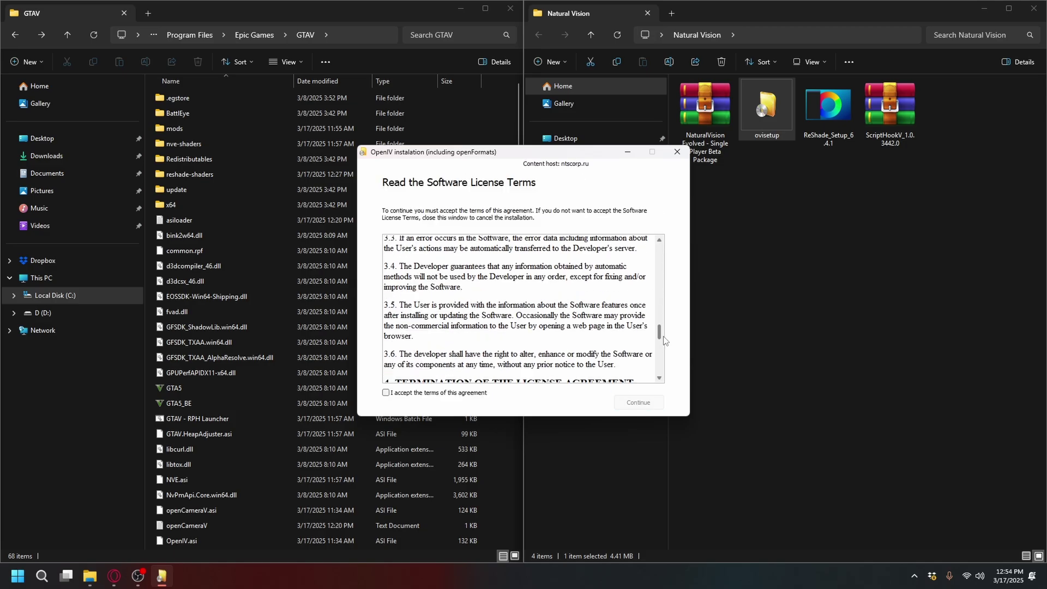
pyautogui.scroll(-10, 662, 380)
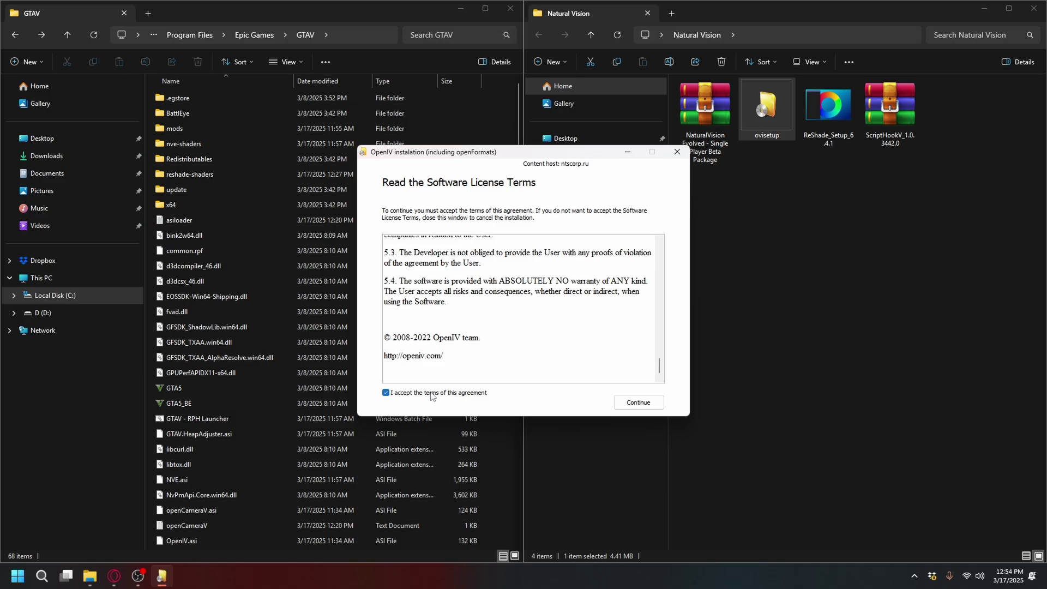
pyautogui.click(638, 402)
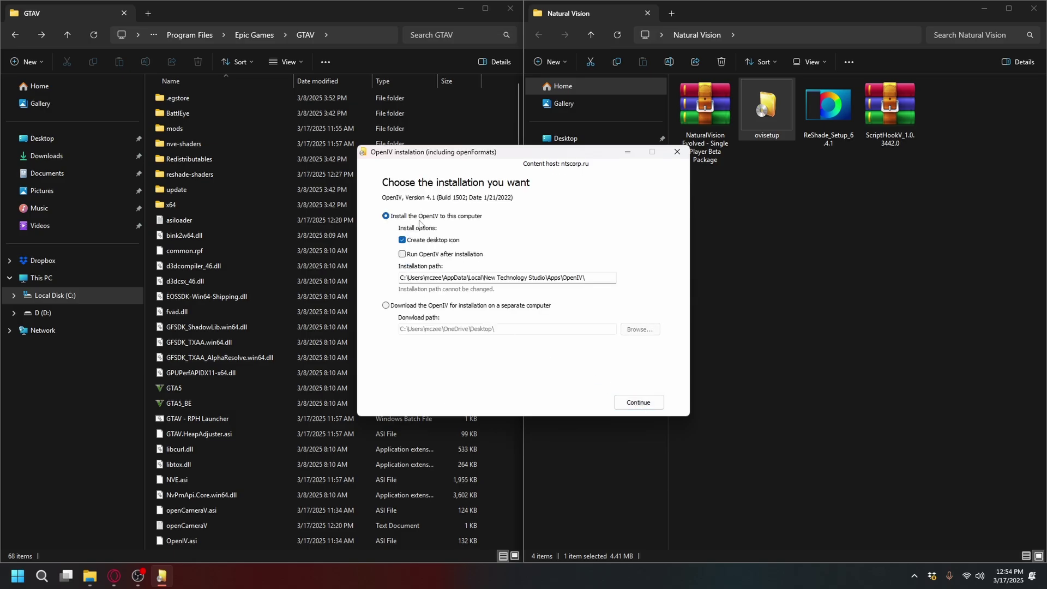
pyautogui.click(638, 403)
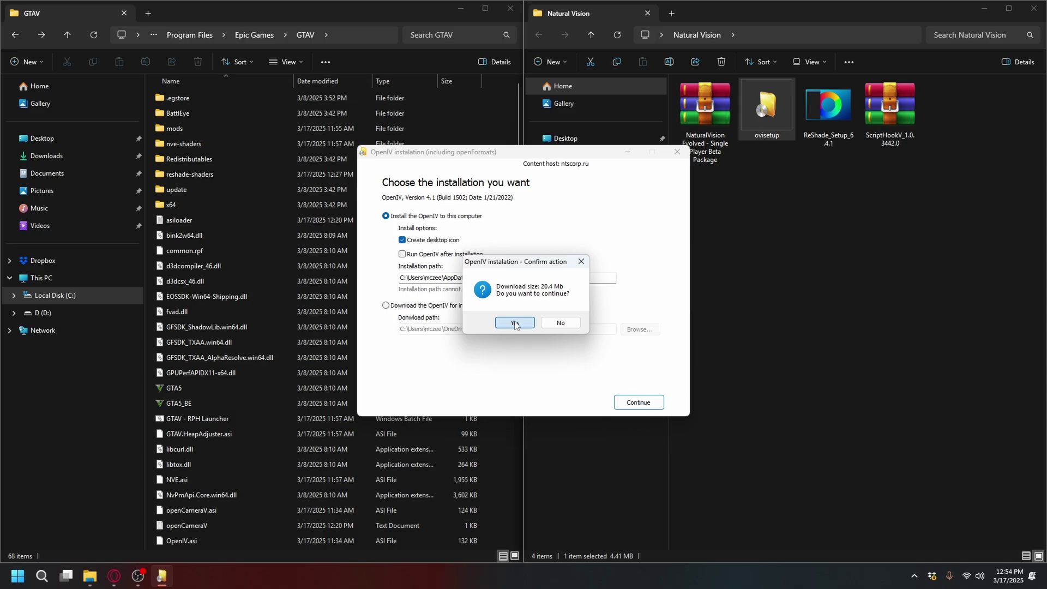
pyautogui.click(516, 323)
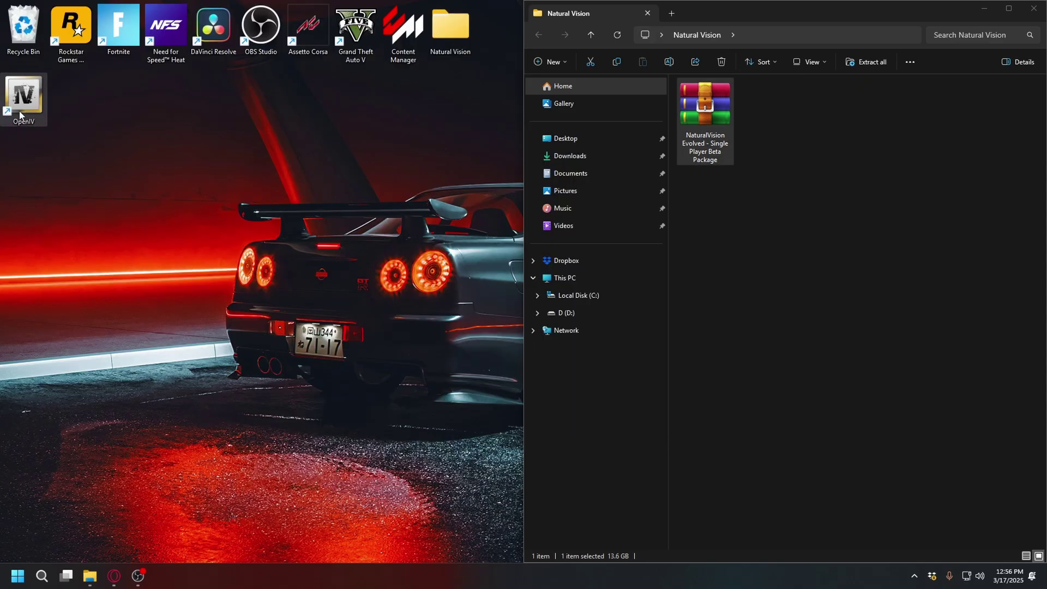
# Step: Launch the installed OpenIV and choose Grand Theft Auto V for Windows
pyautogui.doubleClick(21, 115)
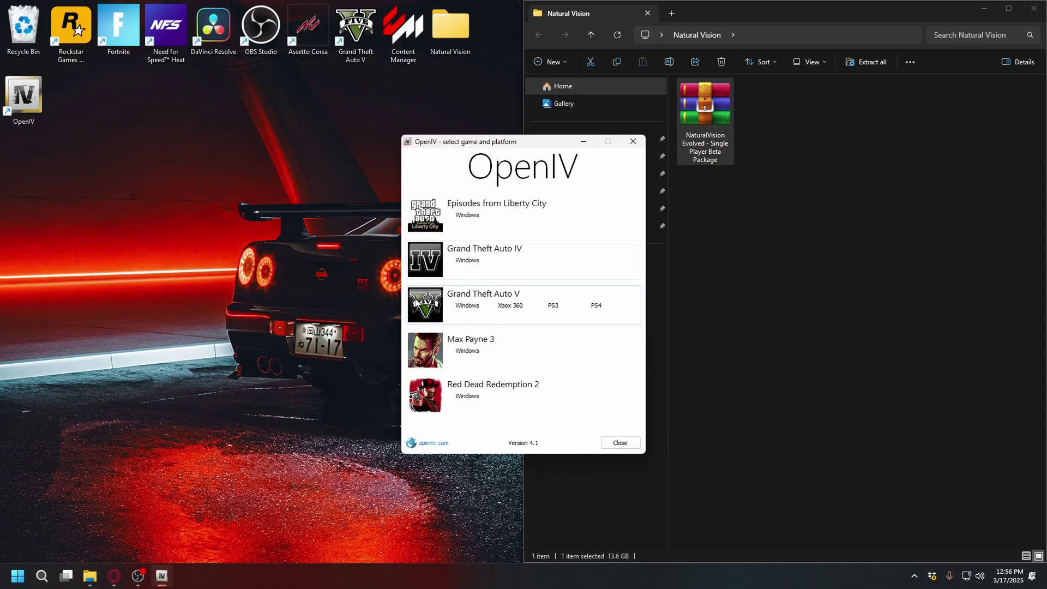
pyautogui.click(467, 304)
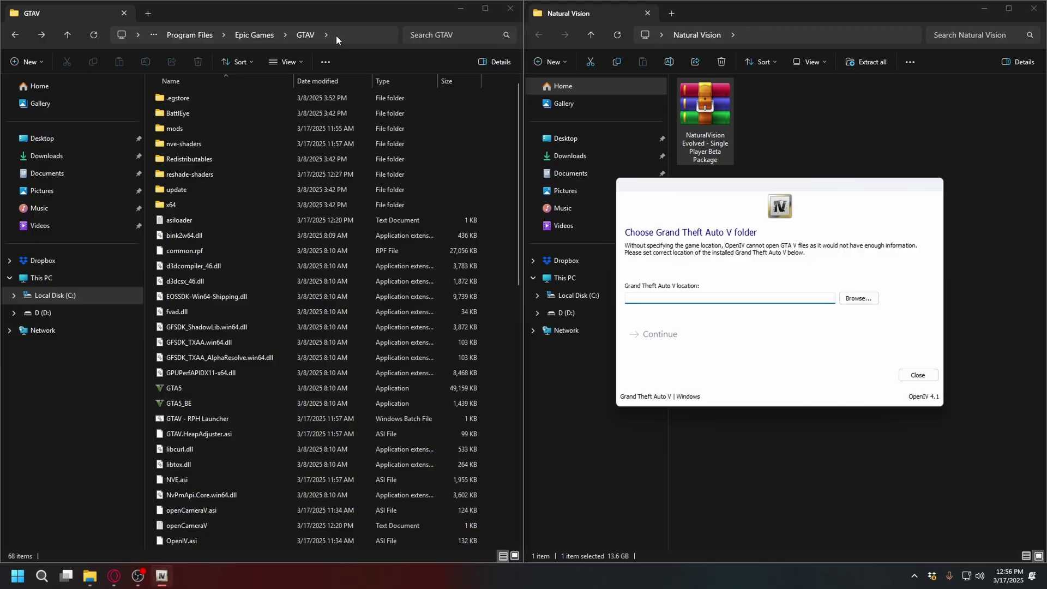
# Step: Copy the GTAV folder path from Explorer and confirm it as OpenIV's game folder
pyautogui.click(350, 36)
pyautogui.rightClick(183, 37)
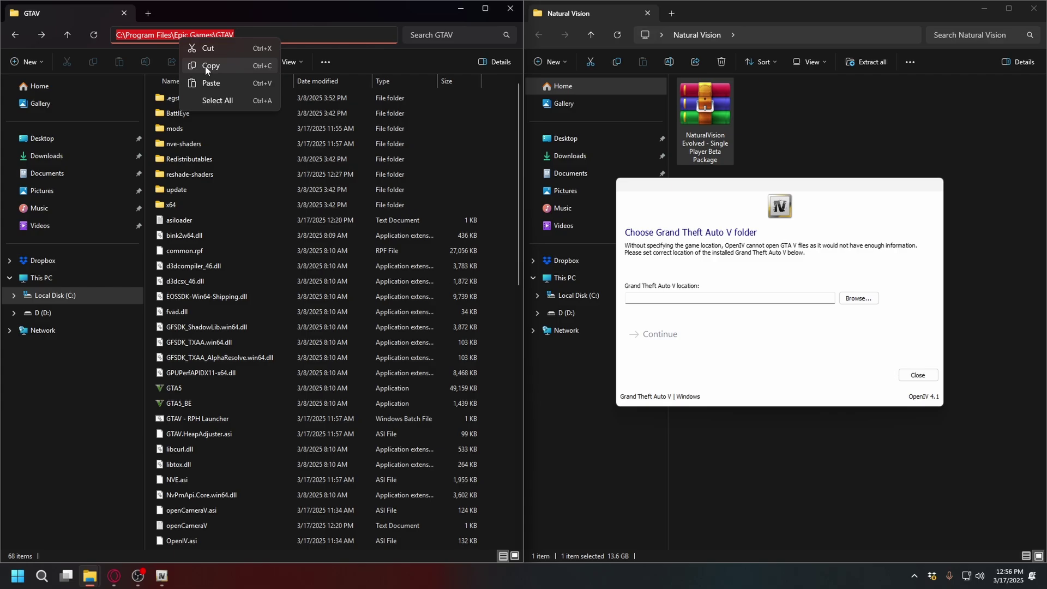
pyautogui.click(205, 67)
pyautogui.click(818, 298)
pyautogui.click(854, 300)
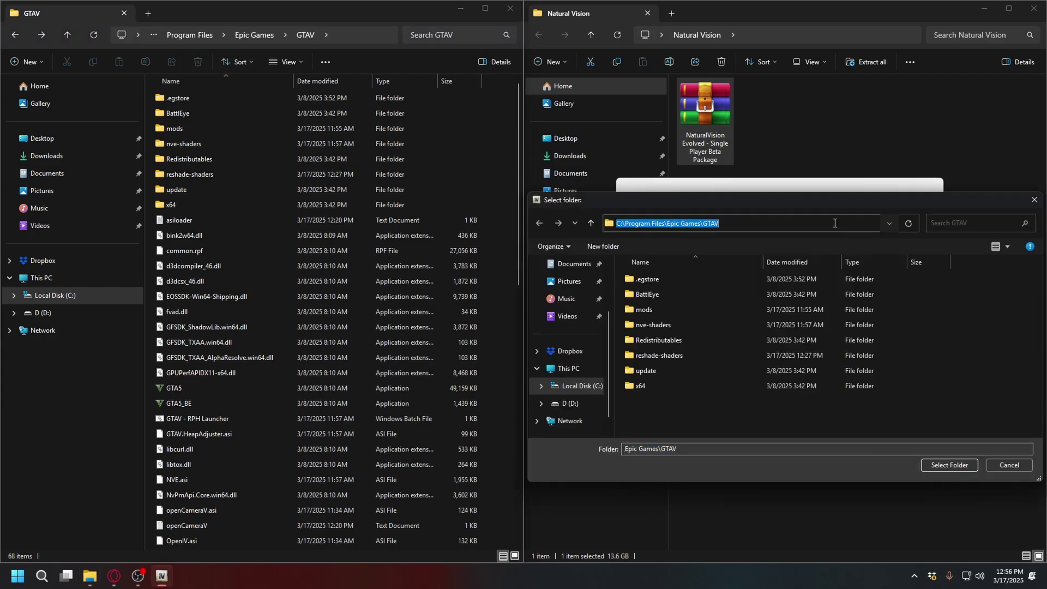
pyautogui.press('Return')
# Step: Continue into OpenIV and bring up the ASI Manager from the Tools menu
pyautogui.click(663, 339)
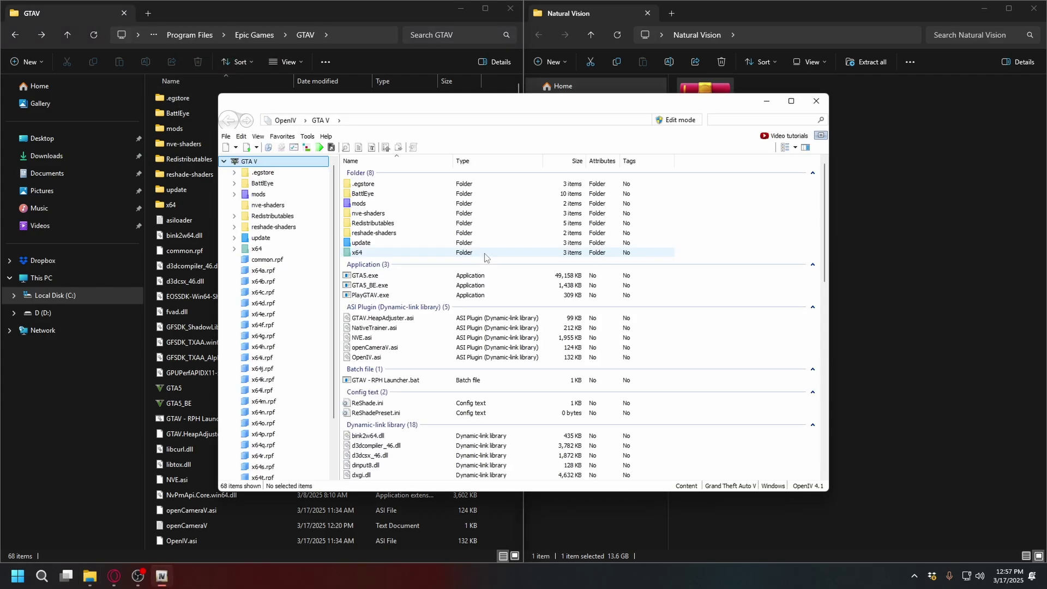
pyautogui.click(309, 136)
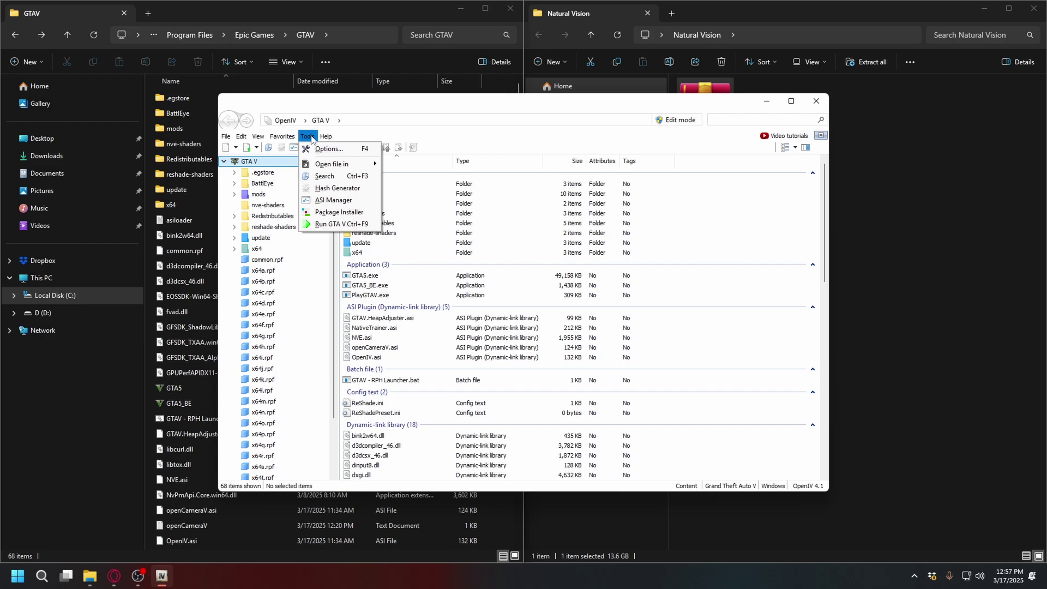
pyautogui.click(333, 201)
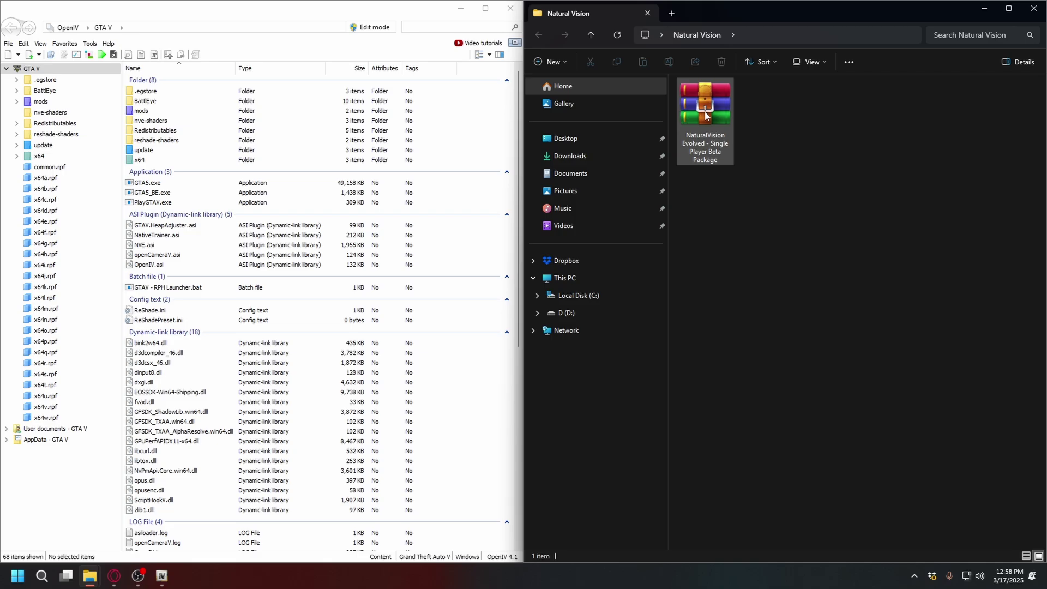
pyautogui.doubleClick(704, 112)
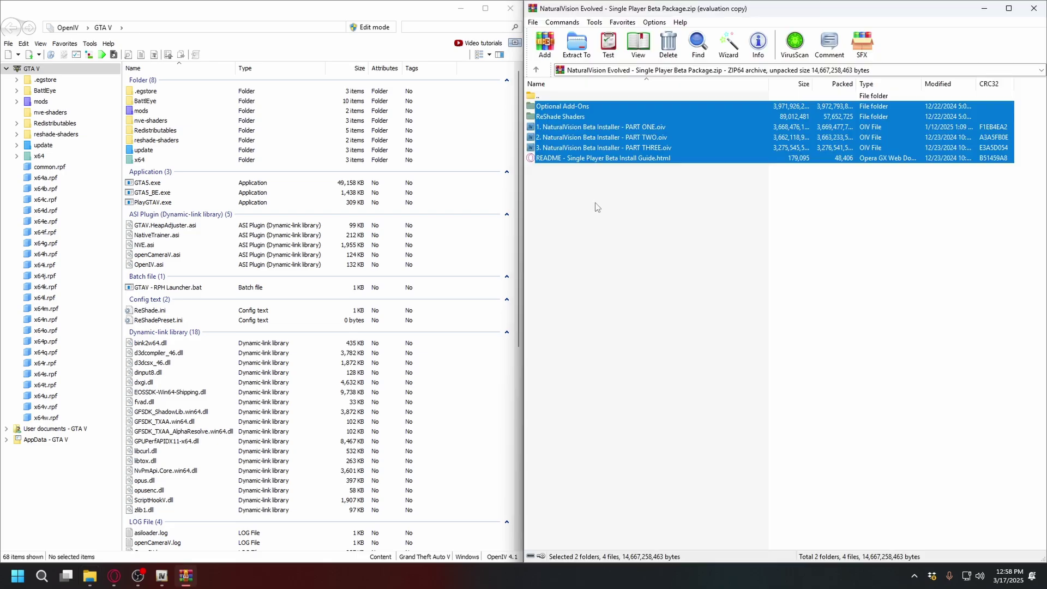
pyautogui.click(552, 106)
pyautogui.click(556, 119)
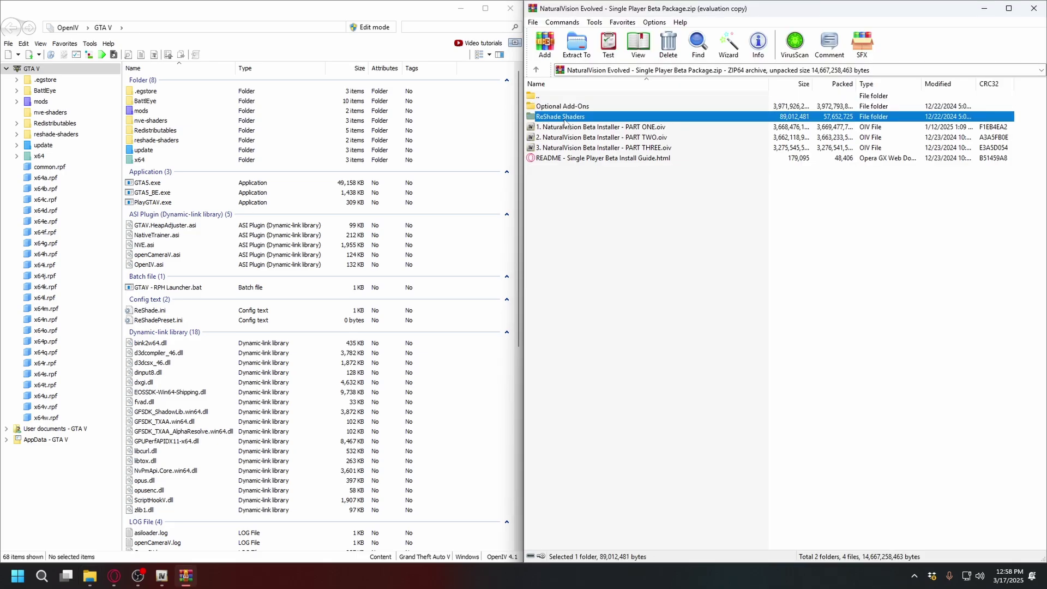
pyautogui.click(550, 152)
pyautogui.click(561, 129)
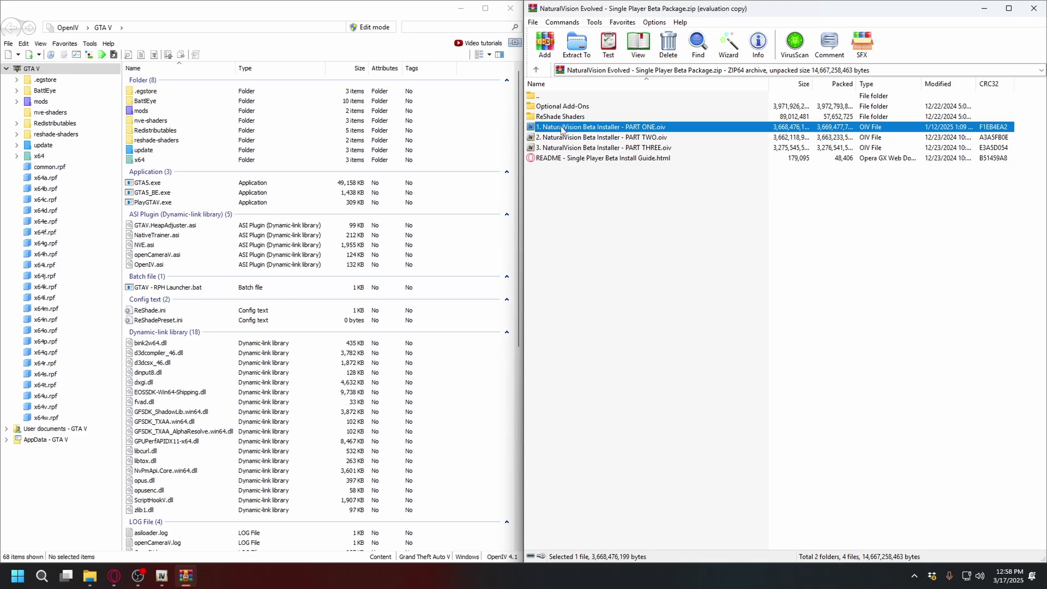
pyautogui.click(577, 150)
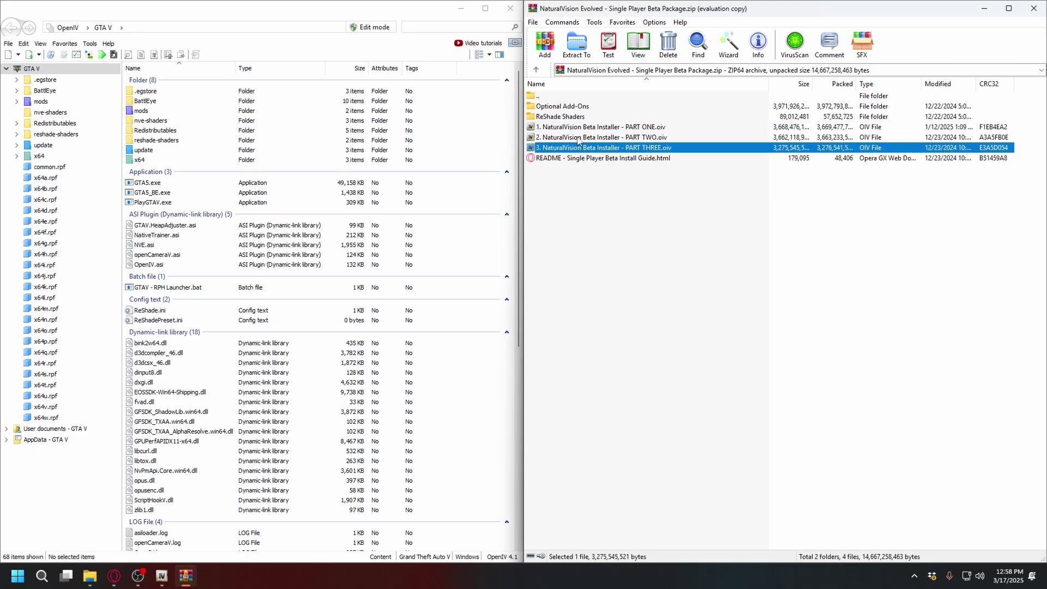
pyautogui.click(580, 129)
pyautogui.click(594, 206)
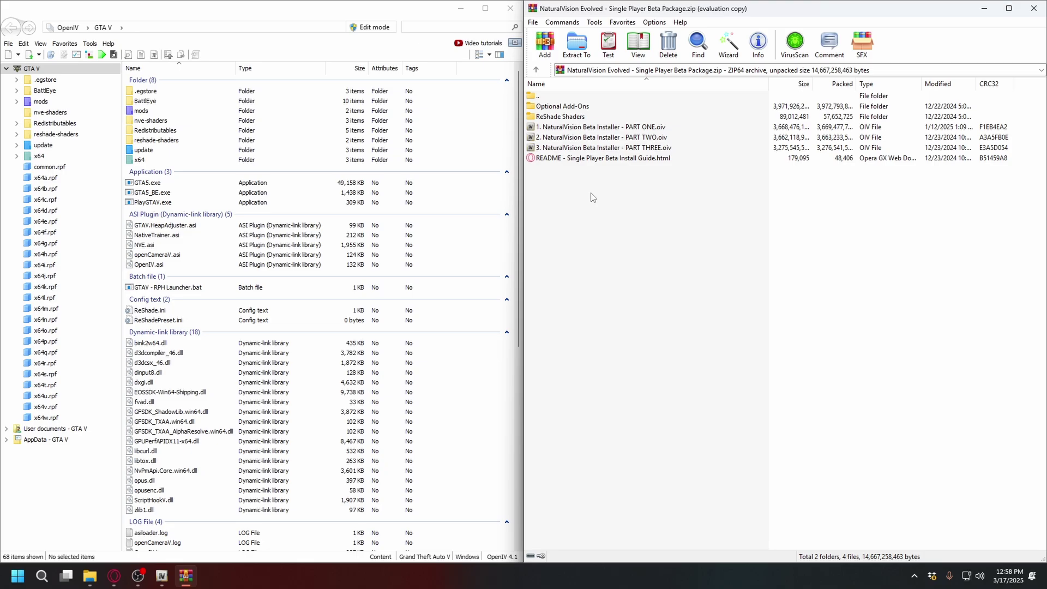
pyautogui.click(420, 14)
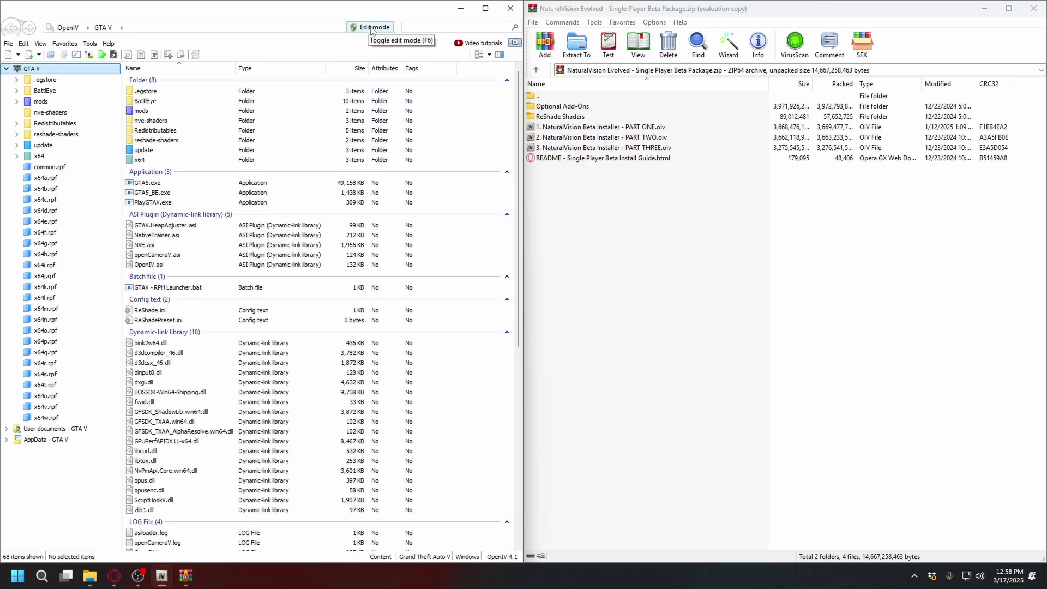
# Step: Enable edit mode, open the mods folder and drag PART ONE.oiv into OpenIV
pyautogui.click(372, 29)
pyautogui.click(559, 325)
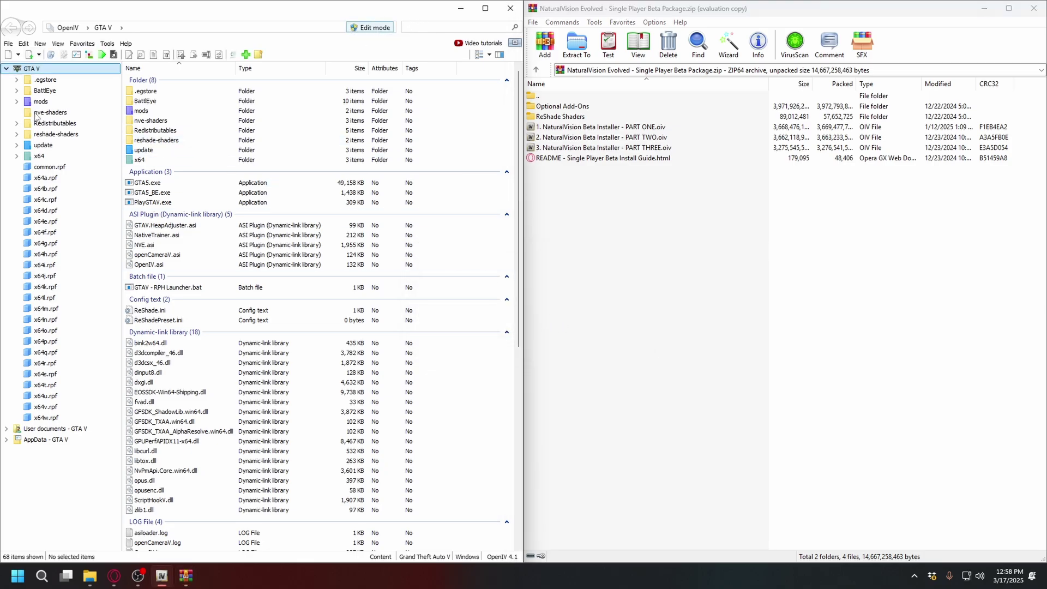
pyautogui.click(39, 102)
pyautogui.moveTo(602, 127)
pyautogui.mouseDown()
pyautogui.moveTo(343, 155)
pyautogui.moveTo(367, 161)
pyautogui.mouseUp()
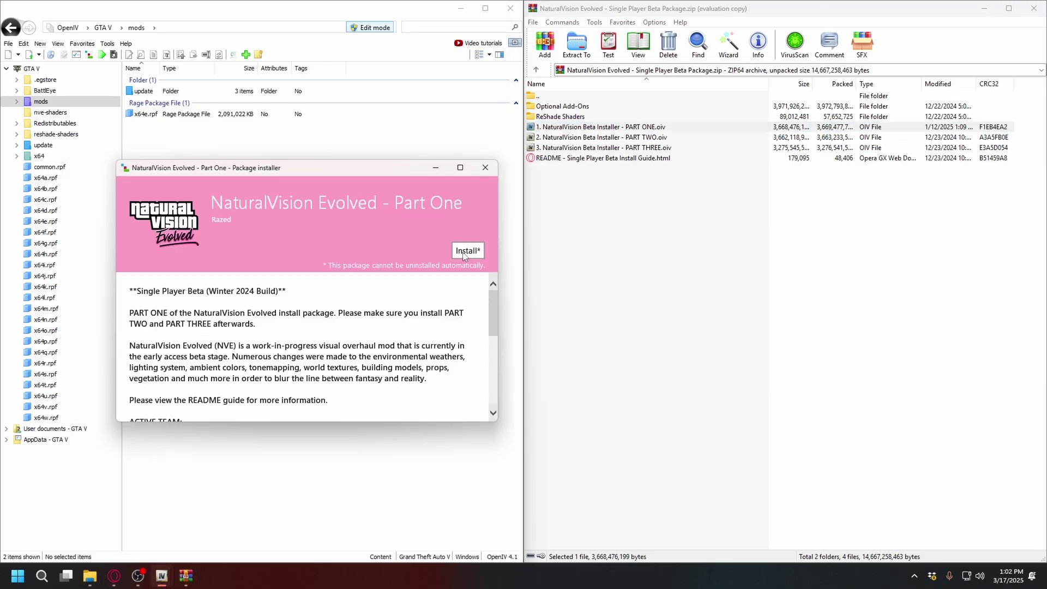
# Step: Install the Part One package into the mods folder and close the finished installer
pyautogui.click(463, 253)
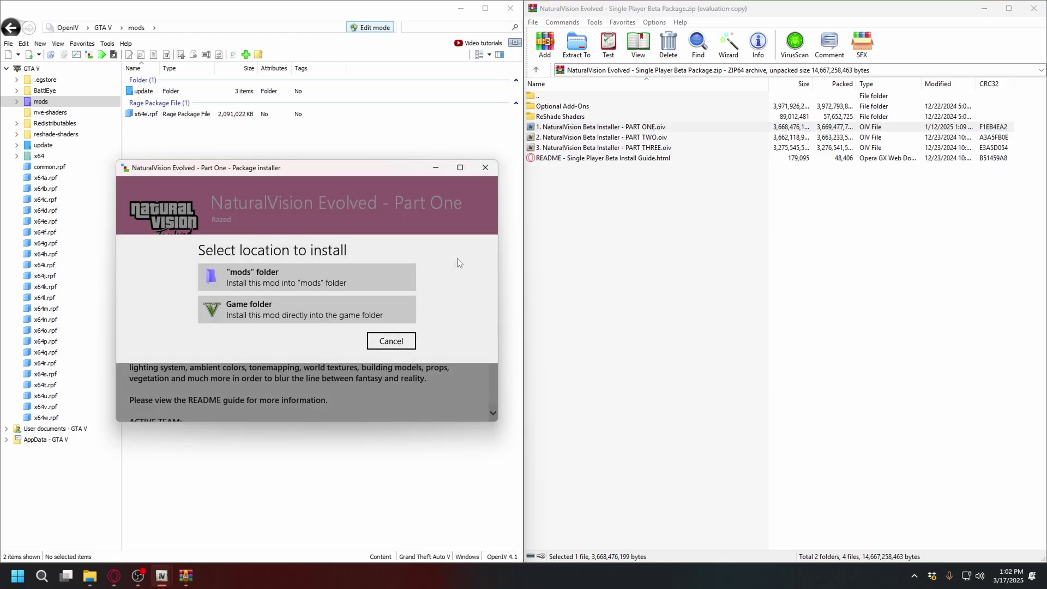
pyautogui.click(251, 282)
pyautogui.click(260, 341)
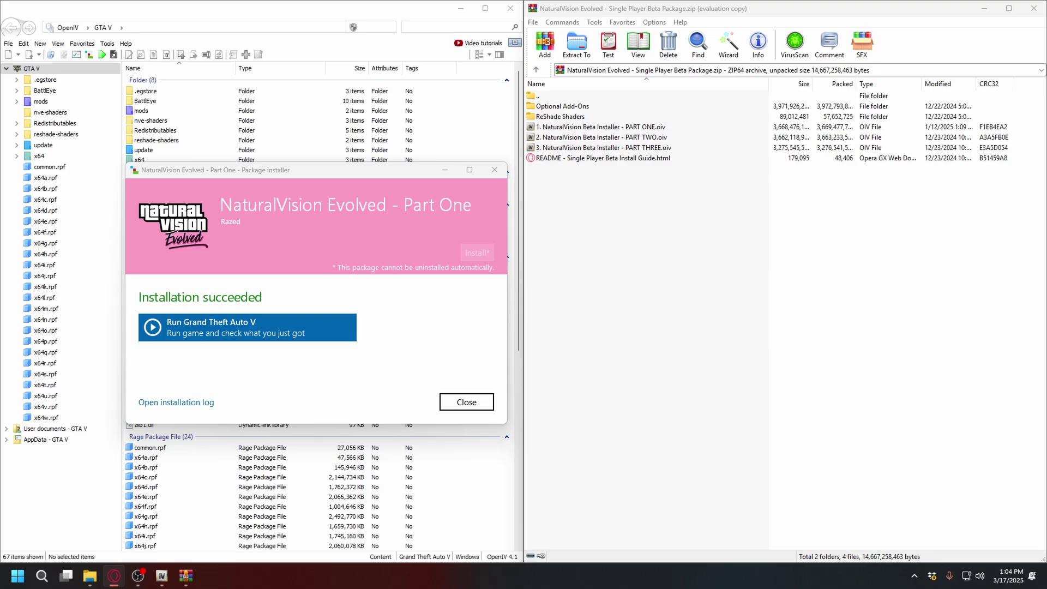
pyautogui.click(466, 401)
pyautogui.click(585, 137)
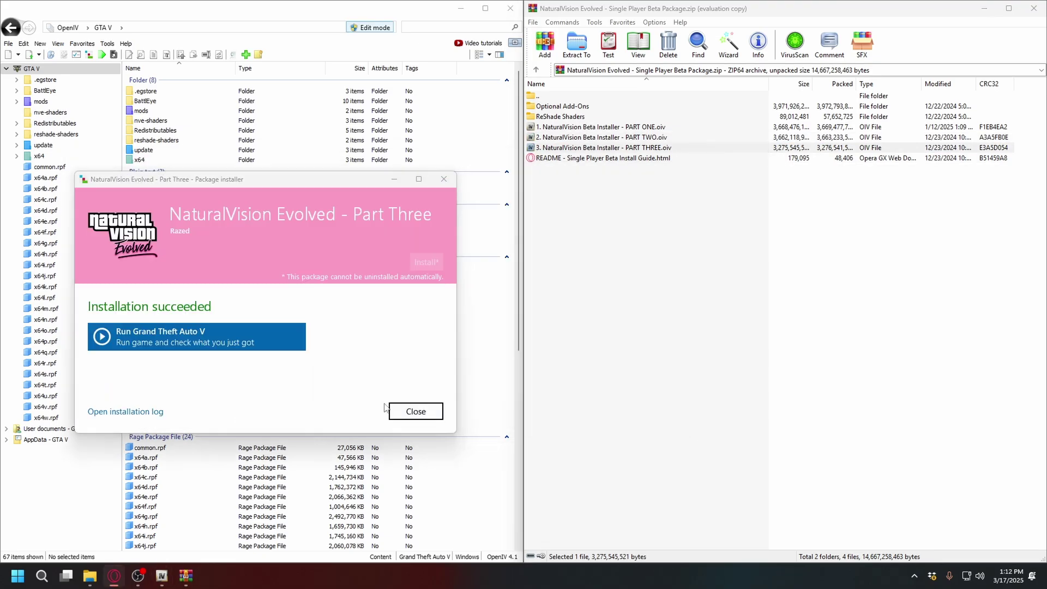
pyautogui.click(416, 411)
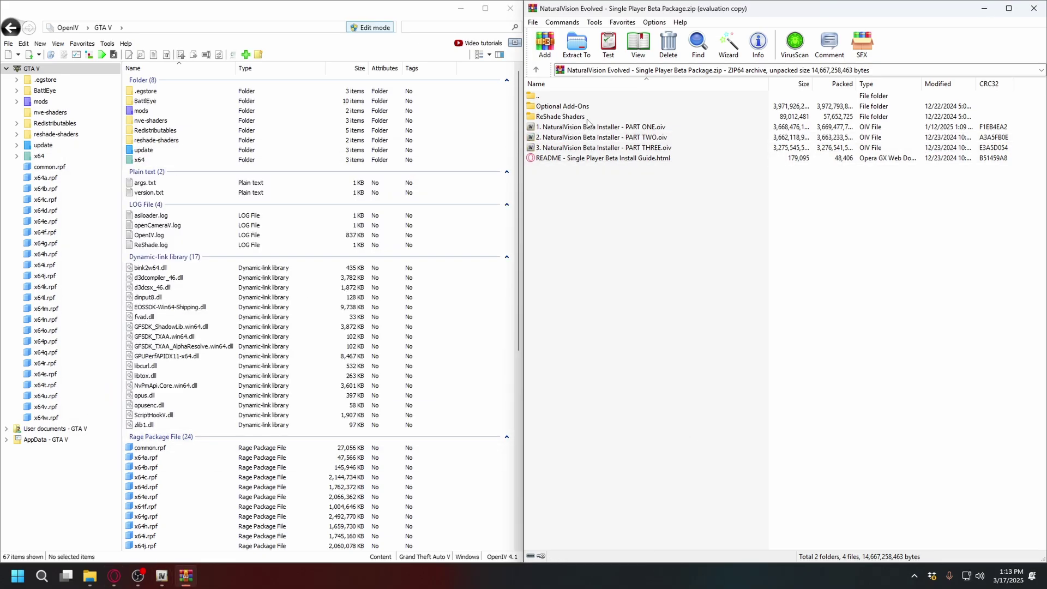
# Step: Locate the Parallax Roads and Pavement Overhaul INSTALL package inside Optional Add-Ons in the archive
pyautogui.click(549, 120)
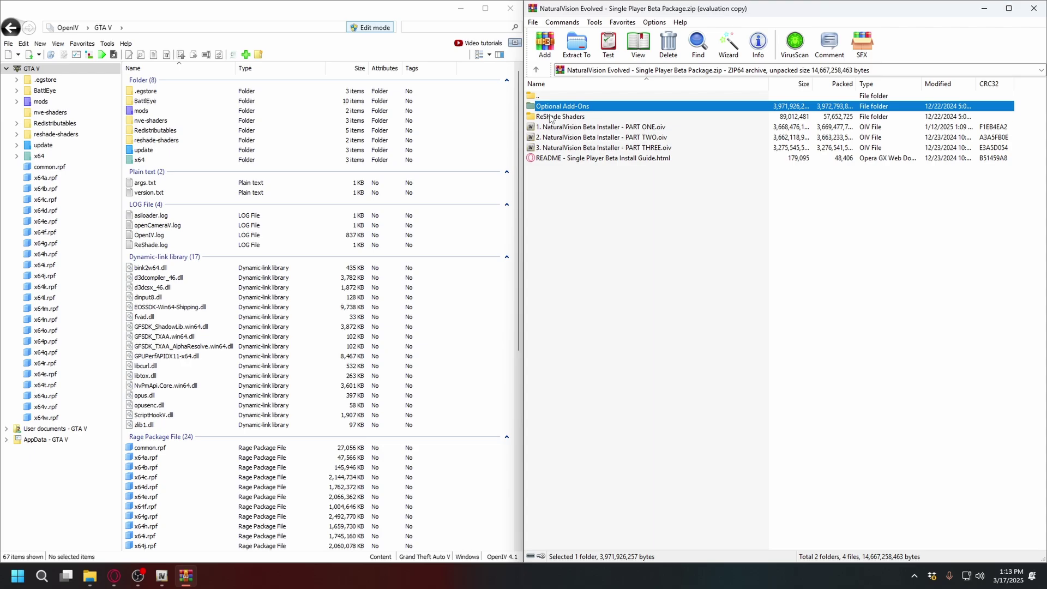
pyautogui.click(559, 119)
pyautogui.doubleClick(561, 109)
pyautogui.moveTo(632, 440); pyautogui.dragTo(553, 107)
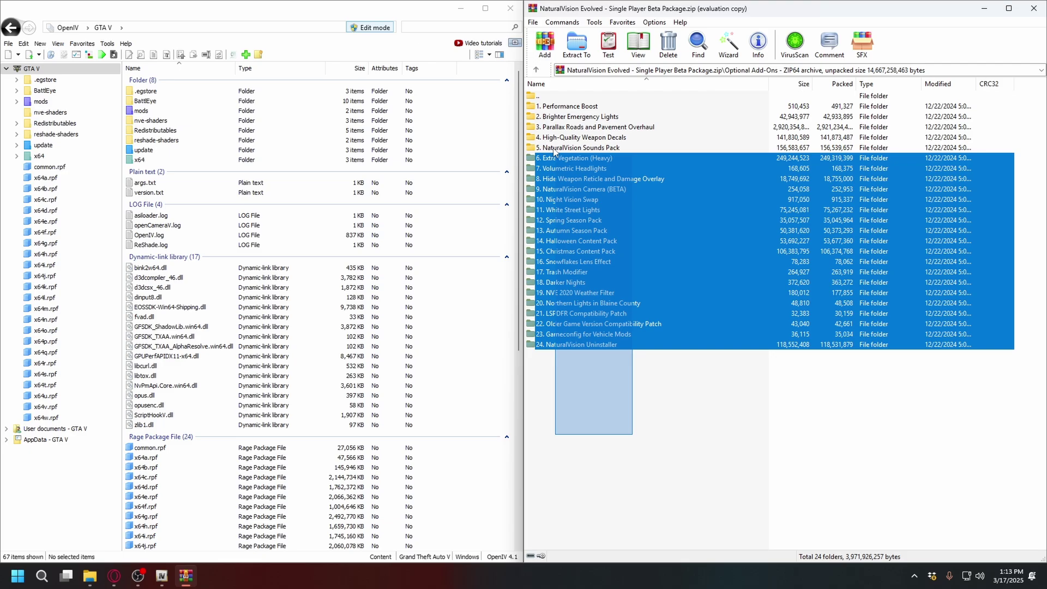
pyautogui.doubleClick(583, 128)
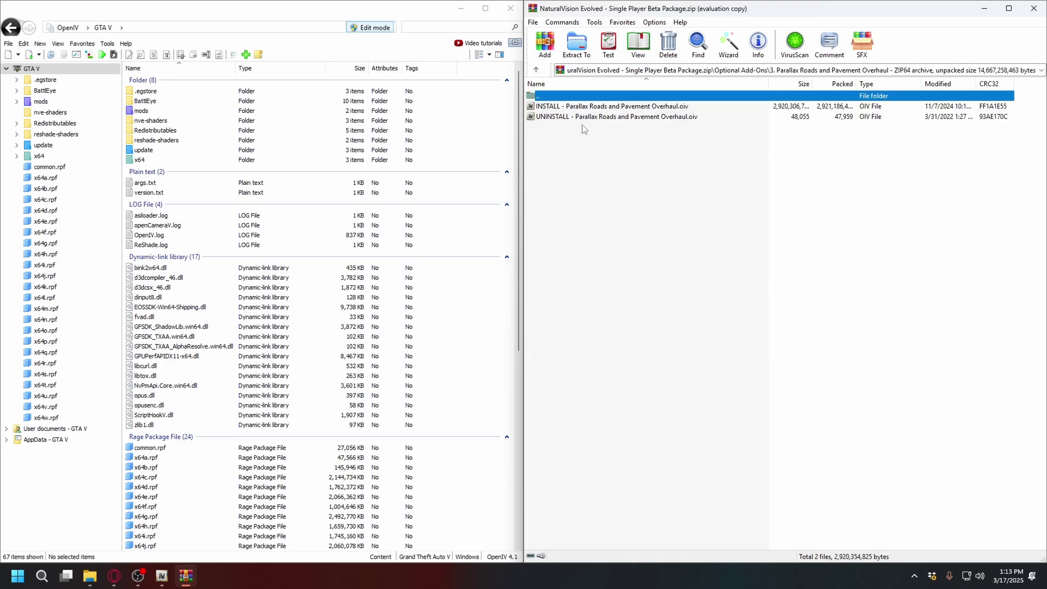
pyautogui.press('Down')
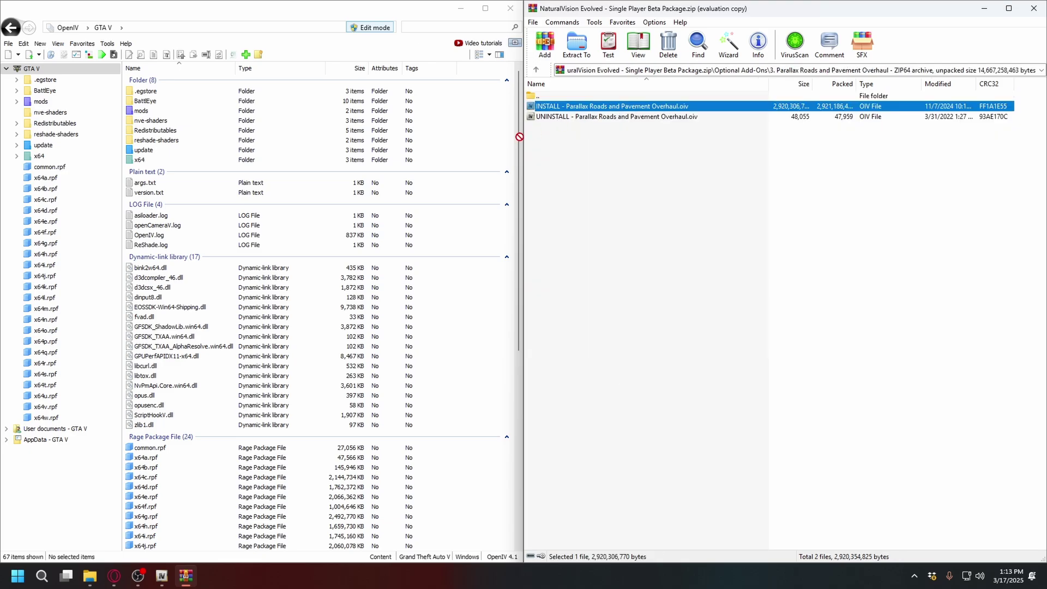
# Step: Install the Parallax Roads package through OpenIV into the "mods" folder and confirm
pyautogui.moveTo(519, 137); pyautogui.dragTo(492, 155)
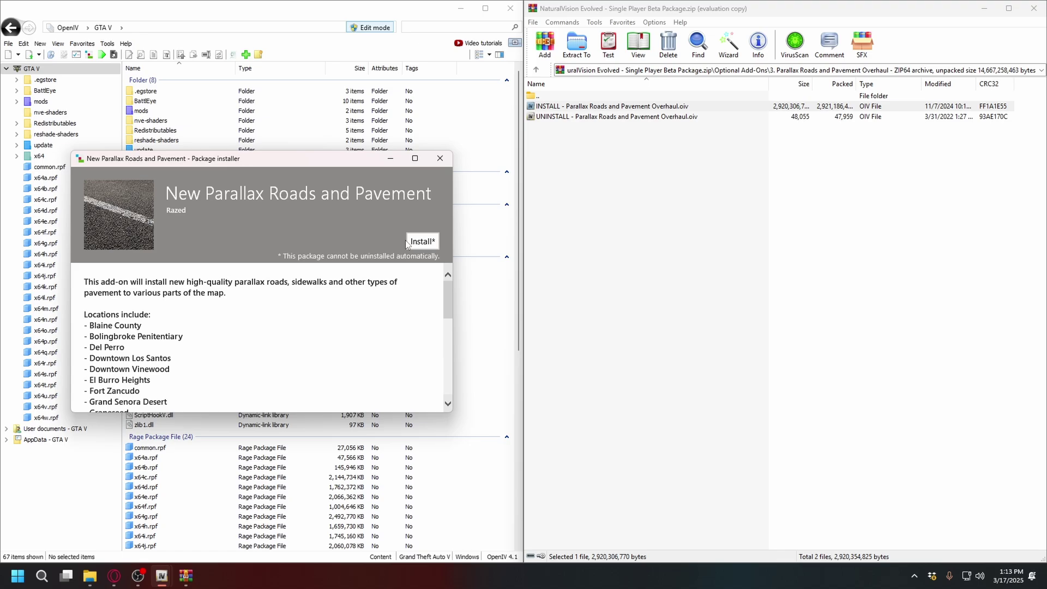
pyautogui.click(421, 243)
pyautogui.click(231, 266)
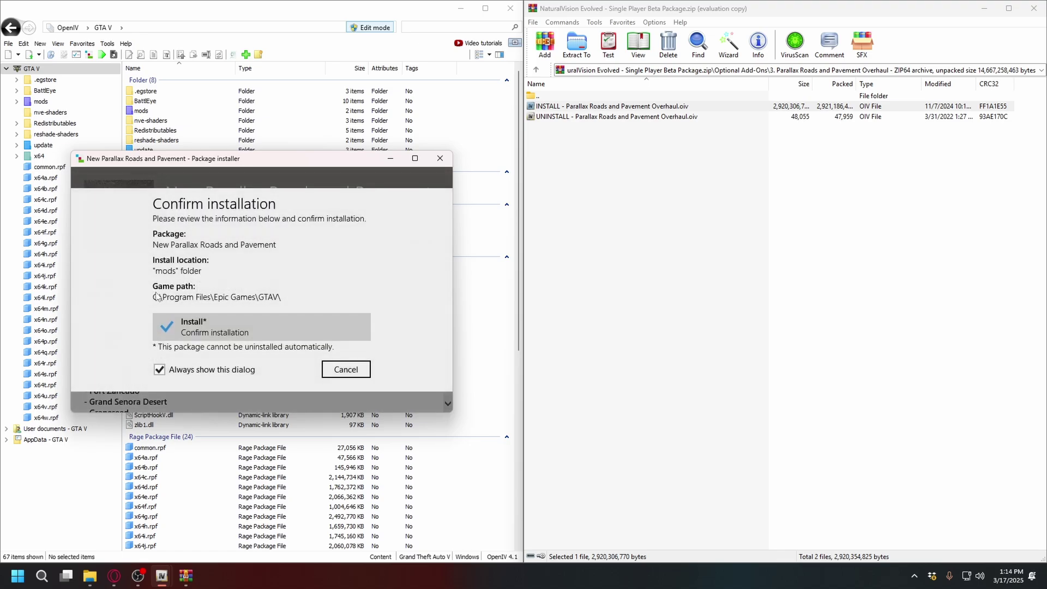
pyautogui.click(196, 330)
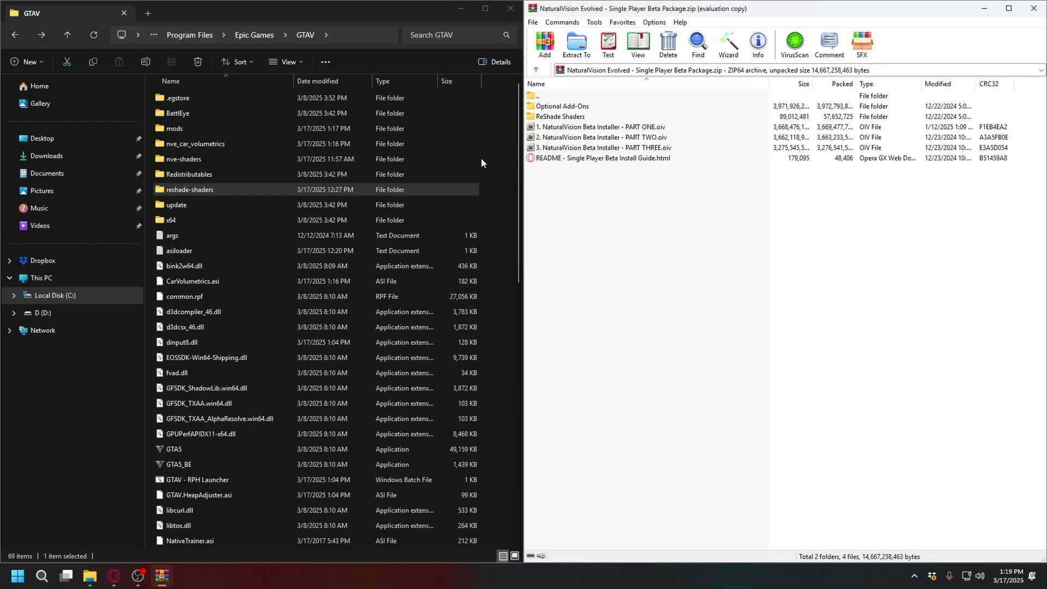
# Step: Move all seven ReShade Shaders entries (dxgi.asi etc.) from the archive into the GTAV game folder
pyautogui.doubleClick(603, 116)
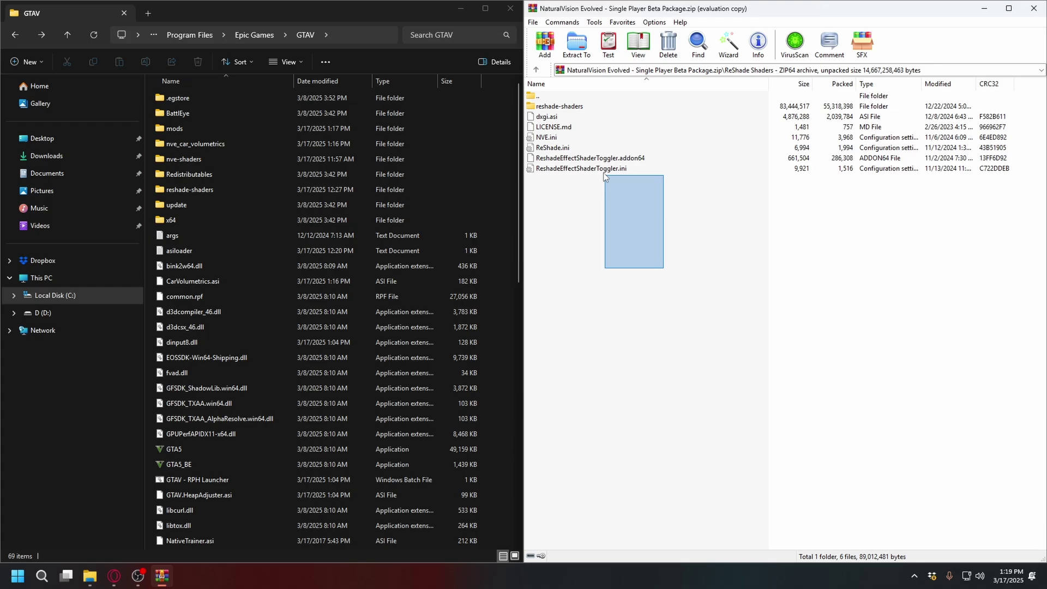
pyautogui.moveTo(665, 272)
pyautogui.mouseDown()
pyautogui.moveTo(564, 110)
pyautogui.moveTo(492, 156)
pyautogui.mouseUp()
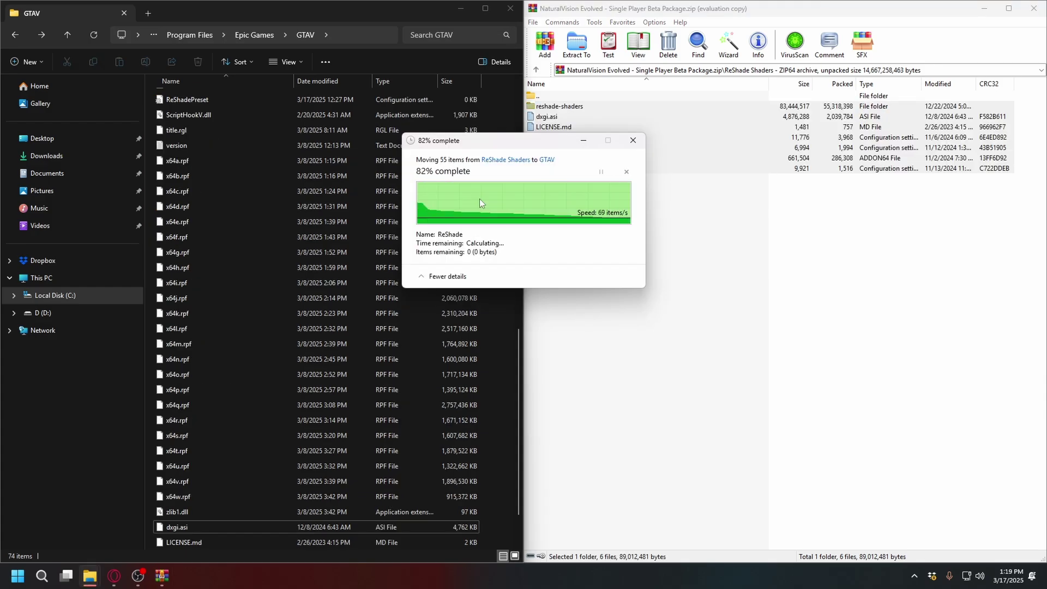
pyautogui.click(661, 211)
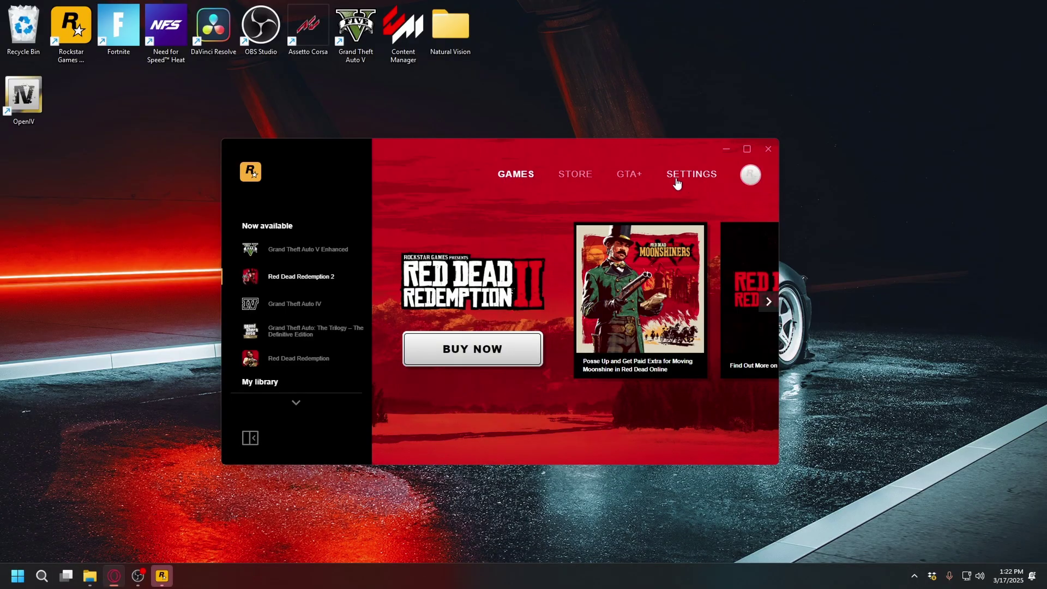
# Step: Review the Rockstar Games Launcher settings before launching GTA V
pyautogui.click(691, 175)
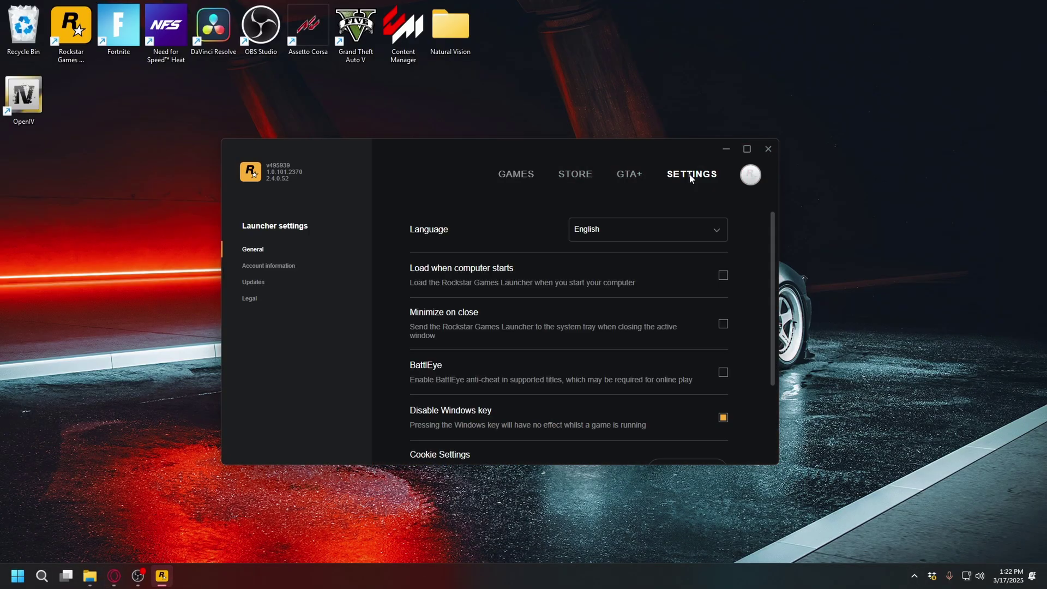
pyautogui.scroll(-1, 546, 267)
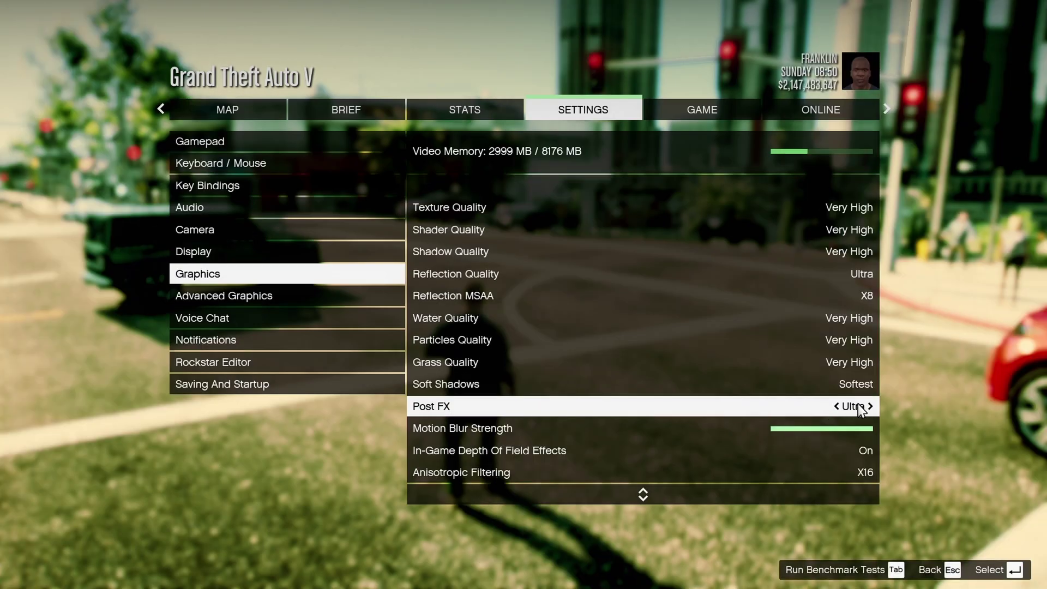
# Step: Browse the Graphics settings rows down to Particles Quality
pyautogui.click(810, 364)
pyautogui.press('Up')
pyautogui.press('Up')
pyautogui.click(794, 342)
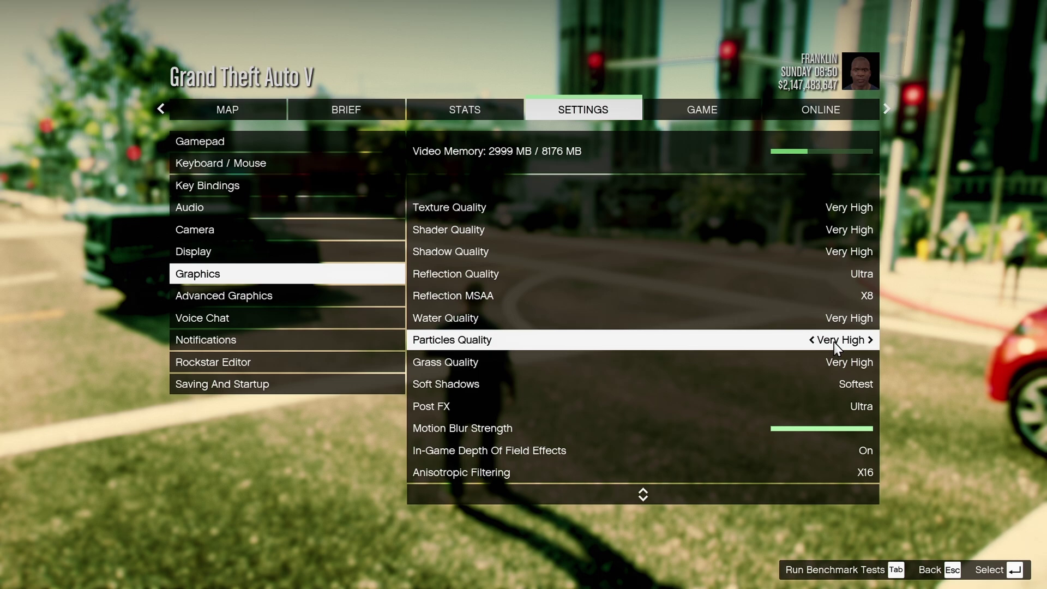
pyautogui.scroll(1, 851, 295)
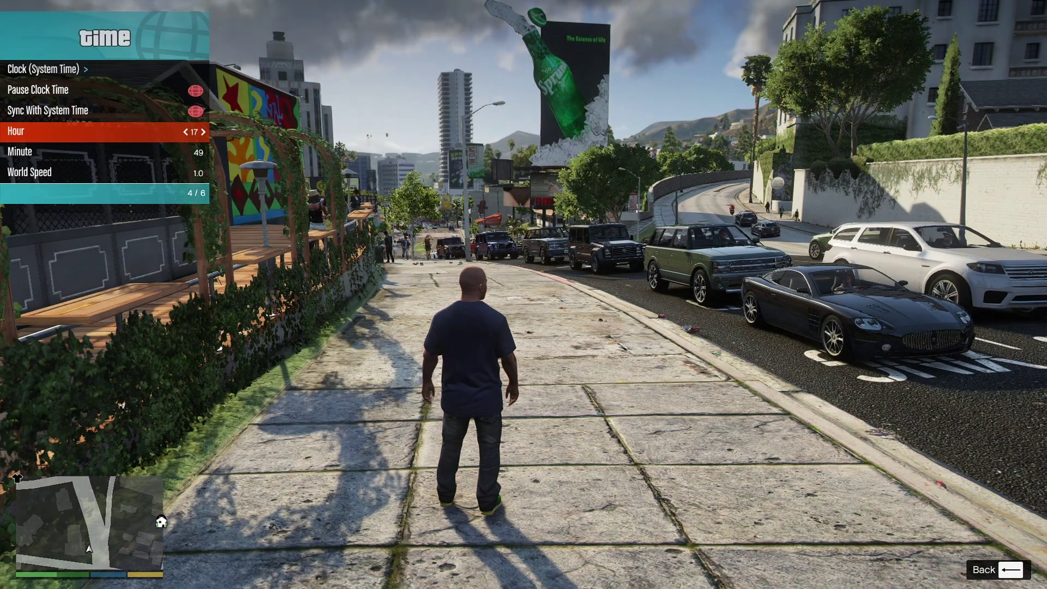
# Step: Advance the in-game clock hour to 17 in the trainer Time menu
pyautogui.press('Right')
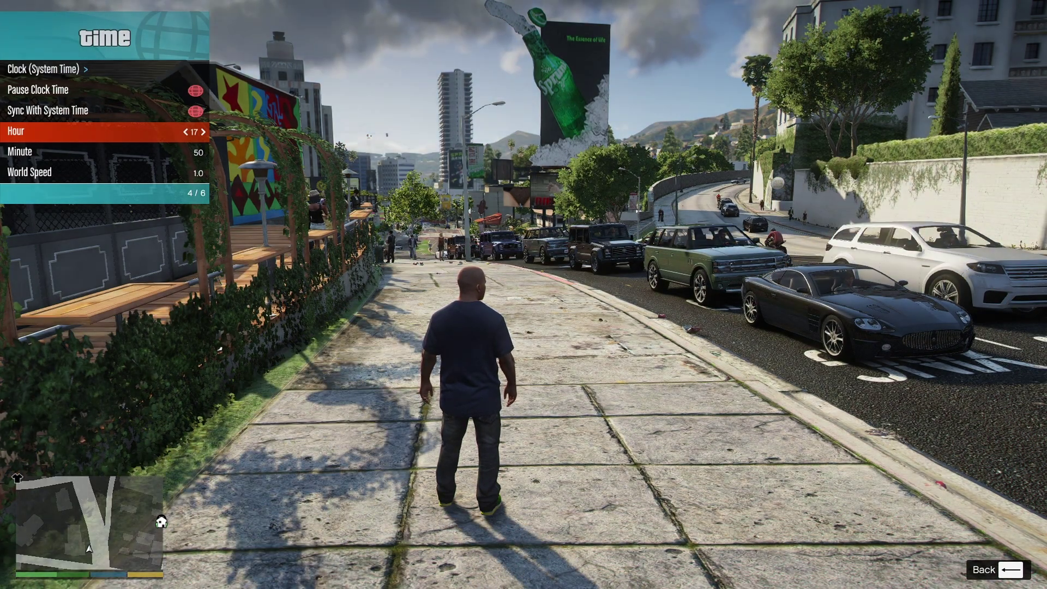